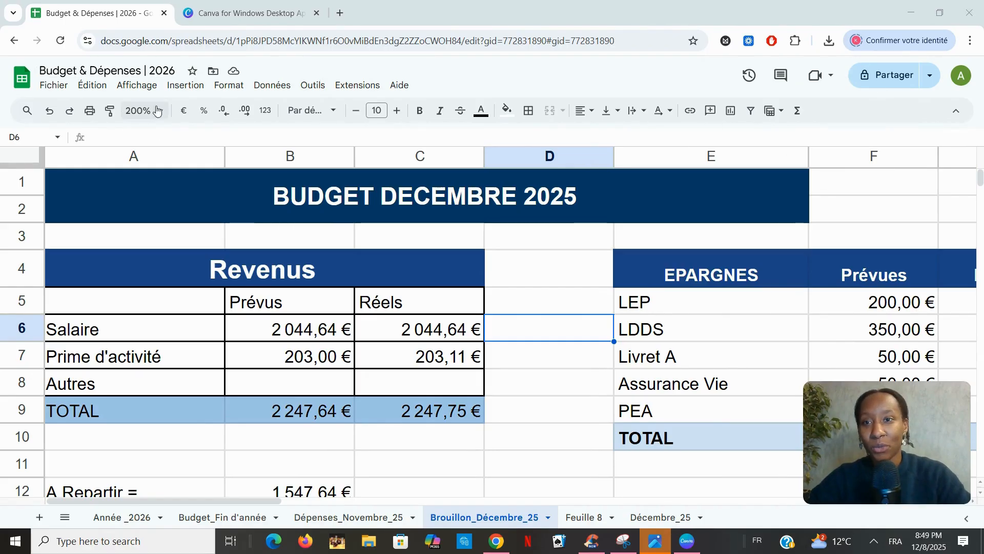
- Set the zoom level of the December budget sheet to 100%
{"action": "left_click", "coordinate": [140, 110]}
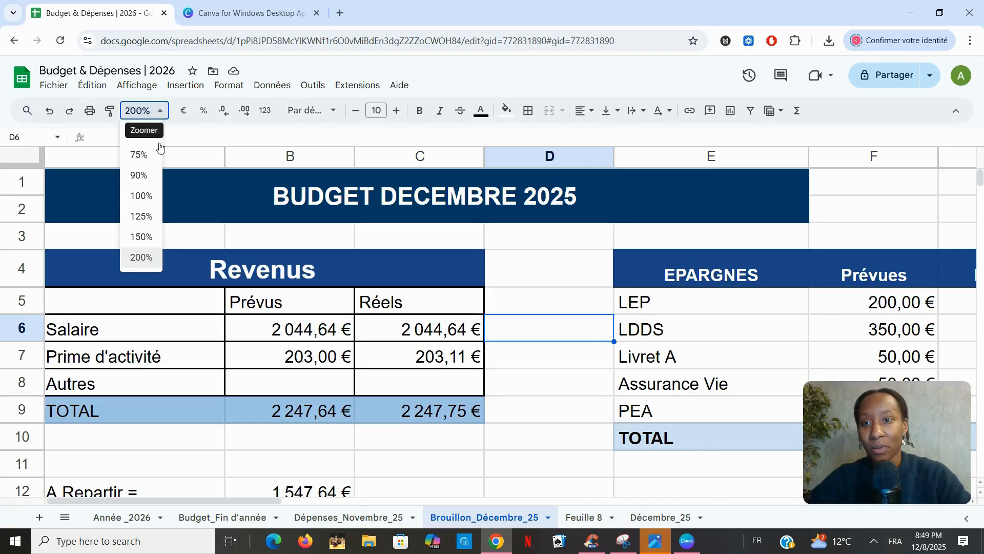
{"action": "left_click", "coordinate": [147, 202]}
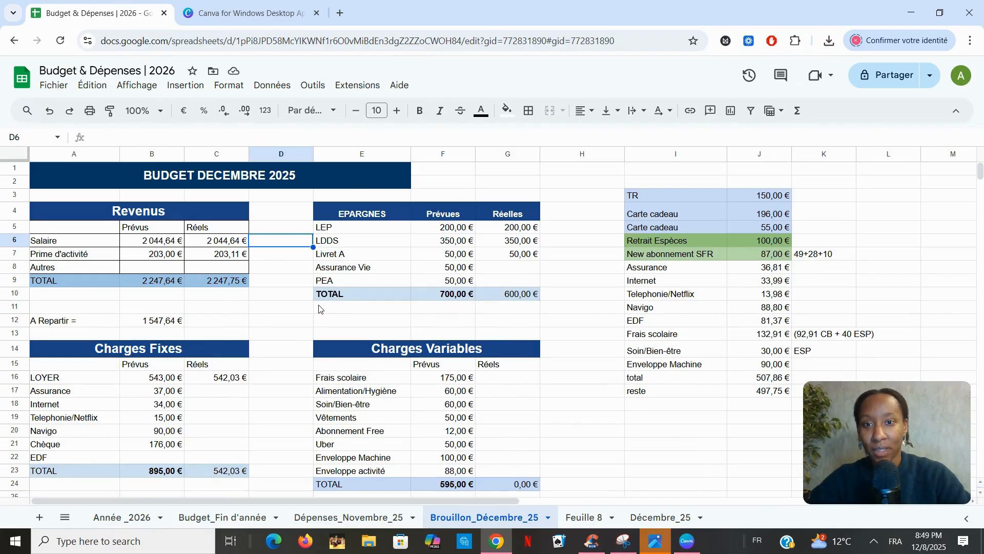
{"action": "left_click", "coordinate": [279, 281]}
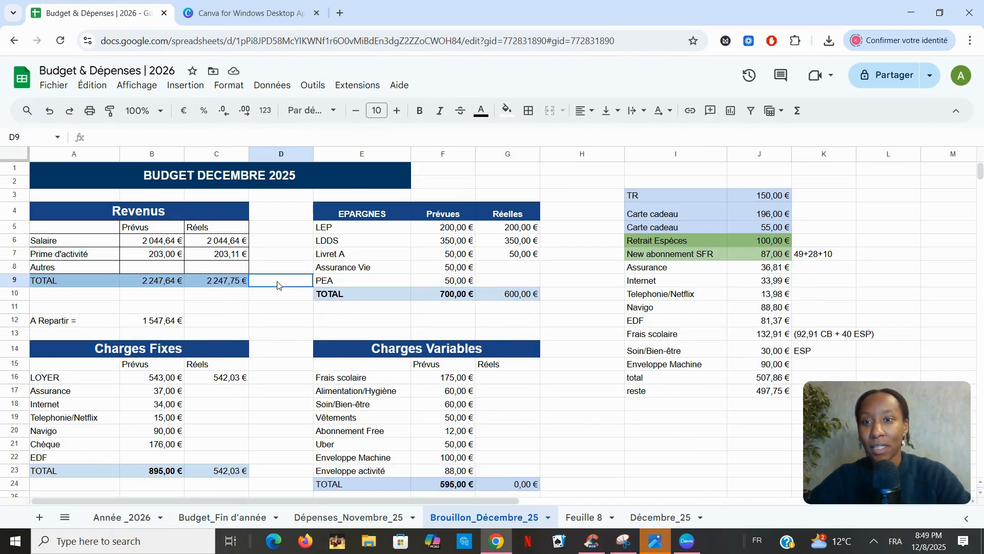
- Review the Revenus table: the planned salary formula, the Prime d'activité amounts and the actual income total
{"action": "left_click", "coordinate": [159, 243]}
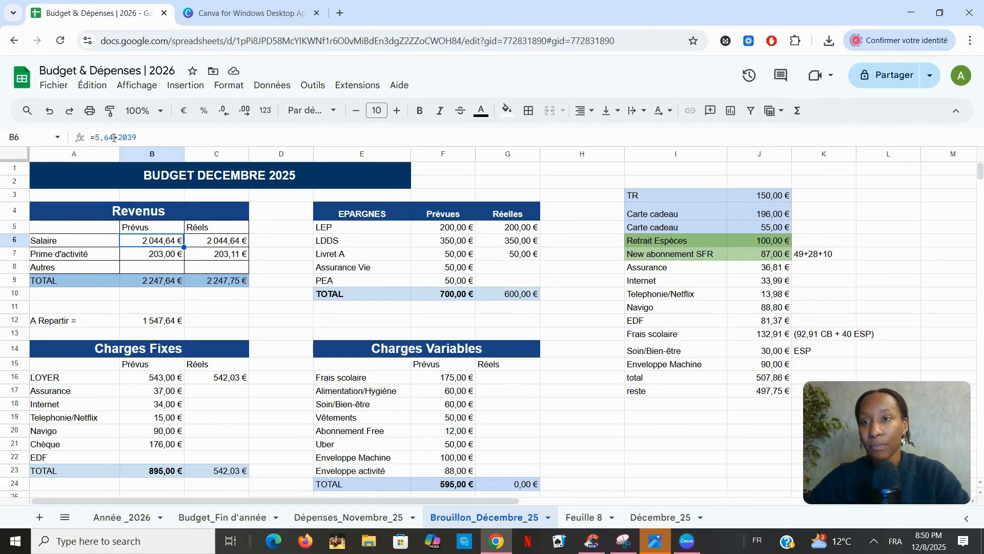
{"action": "left_click_drag", "start_coordinate": [113, 138], "coordinate": [90, 137]}
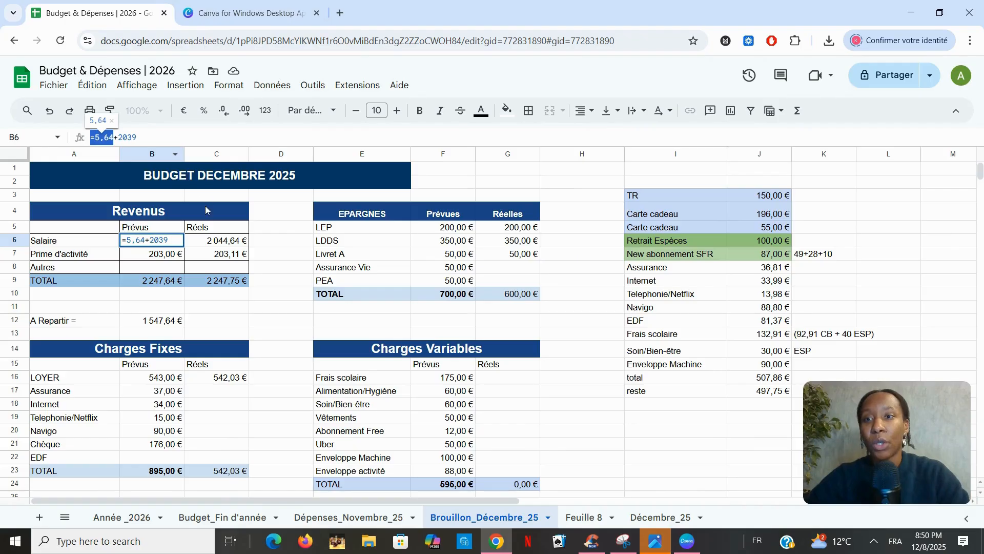
{"action": "left_click", "coordinate": [148, 137]}
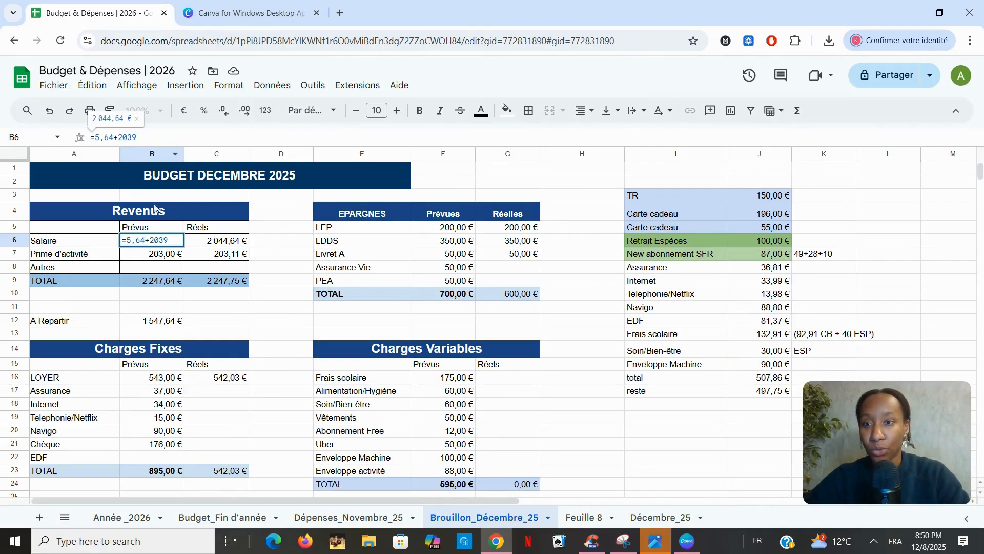
{"action": "left_click", "coordinate": [206, 255]}
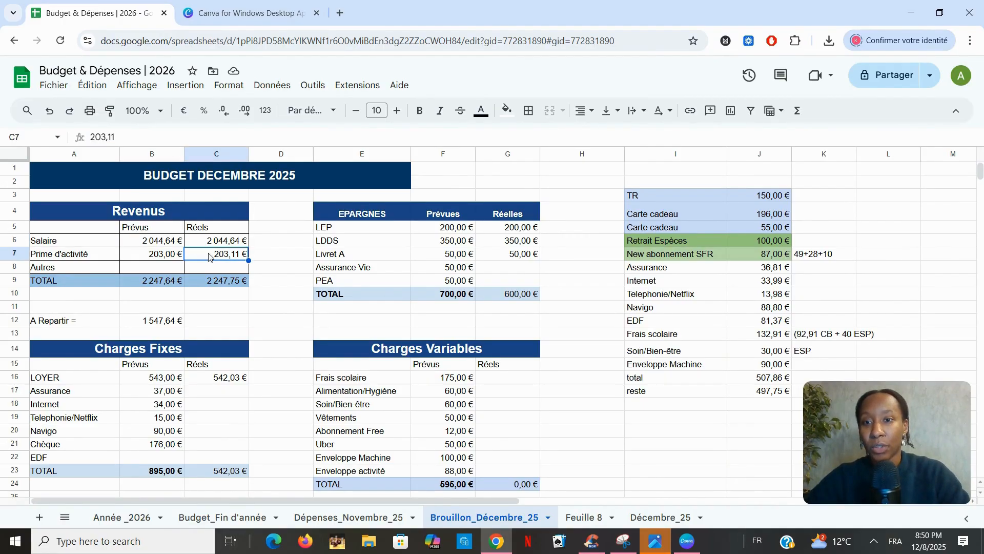
{"action": "left_click", "coordinate": [178, 256]}
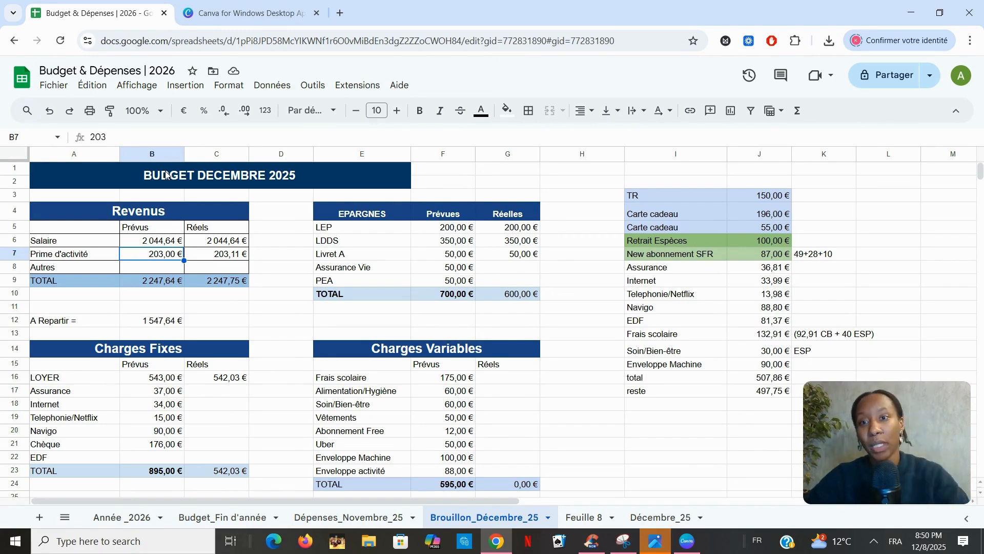
{"action": "left_click", "coordinate": [236, 281]}
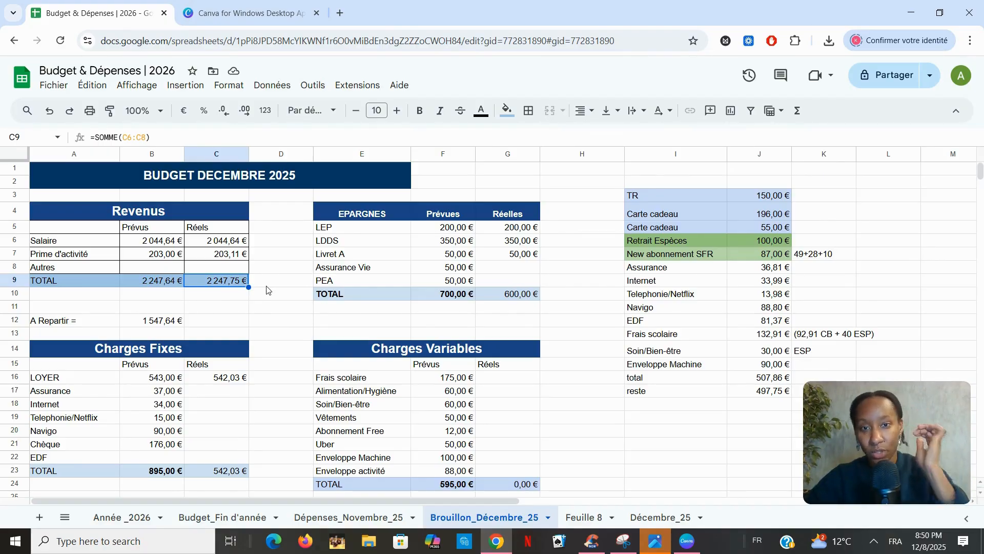
- Review the actual savings entries for LEP, LDDS, Livret A, Assurance Vie and PEA in the EPARGNES table
{"action": "left_click", "coordinate": [528, 231]}
{"action": "left_click", "coordinate": [523, 242]}
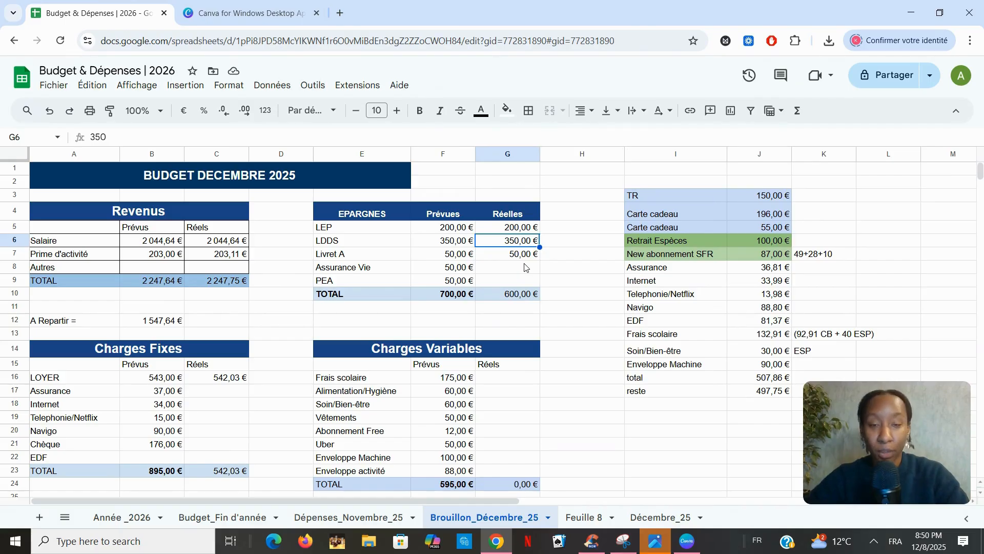
{"action": "left_click", "coordinate": [514, 230]}
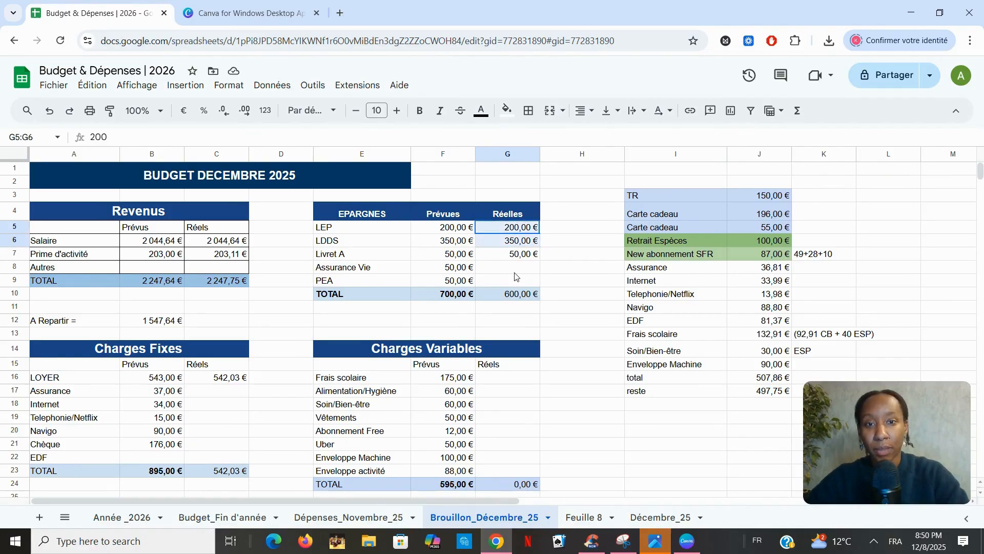
{"action": "left_click_drag", "start_coordinate": [513, 231], "coordinate": [498, 267]}
{"action": "left_click", "coordinate": [499, 267]}
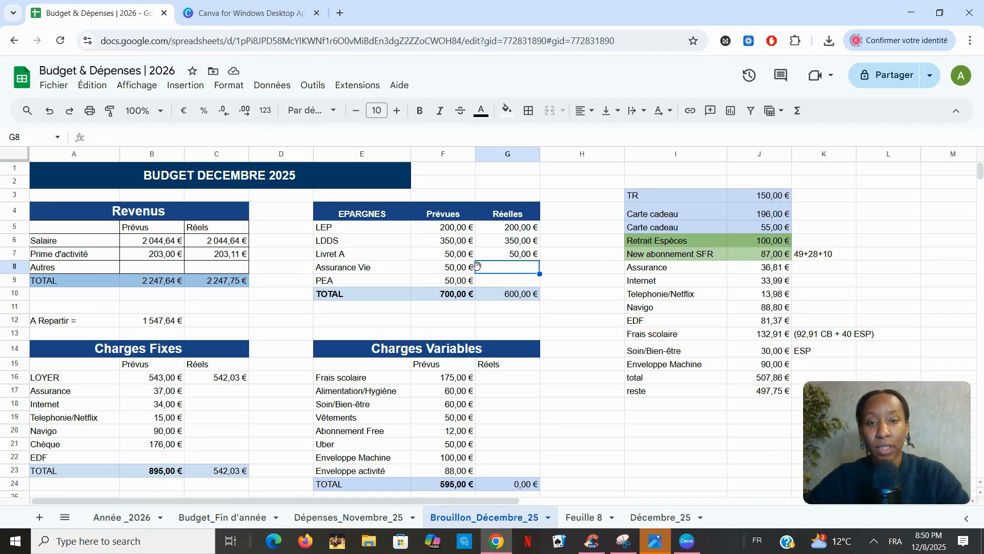
{"action": "left_click", "coordinate": [500, 285]}
- Examine the separate list of expense amounts in columns I and J, from Assurance down to reste
{"action": "scroll", "coordinate": [534, 318], "scroll_direction": "down", "scroll_amount": 1}
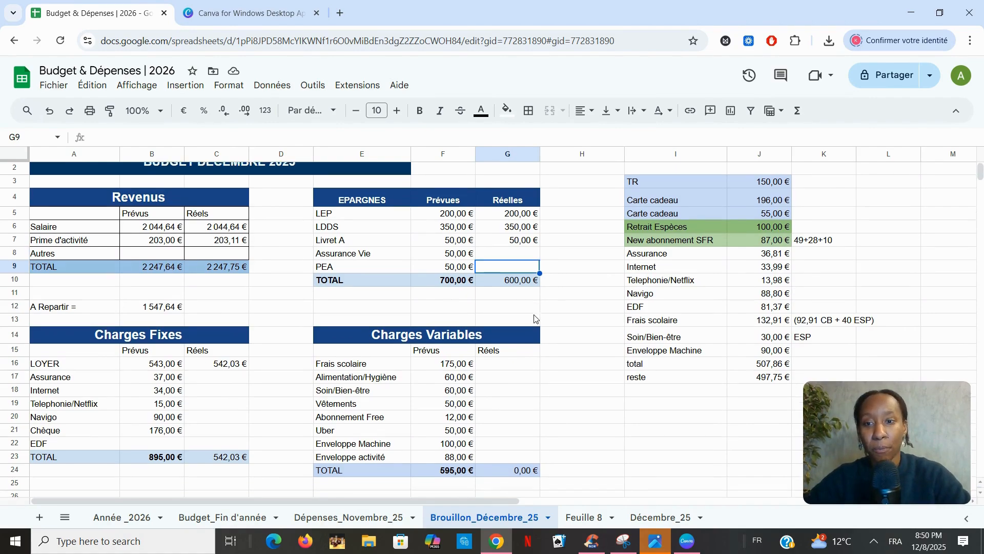
{"action": "right_click", "coordinate": [535, 319]}
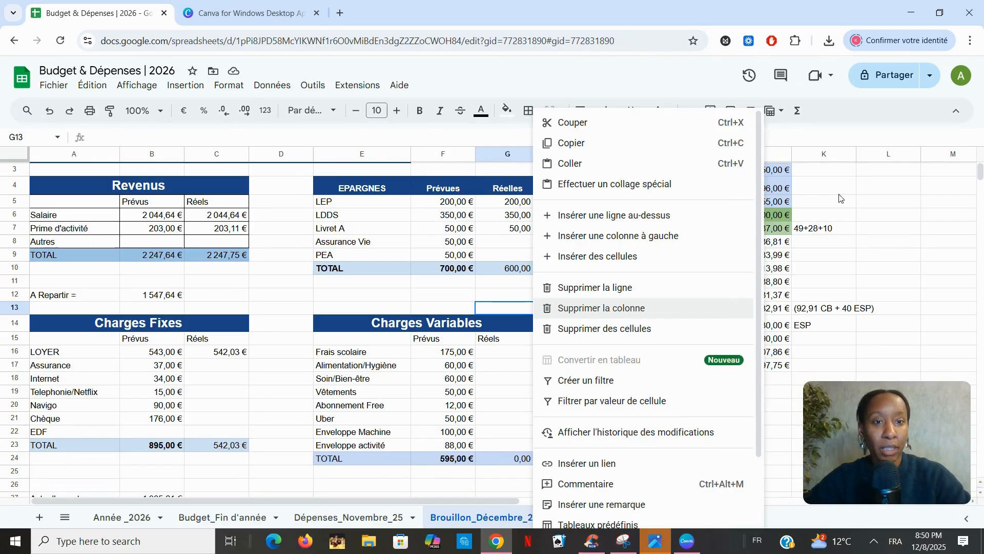
{"action": "left_click", "coordinate": [804, 270]}
{"action": "left_click_drag", "start_coordinate": [763, 244], "coordinate": [705, 373]}
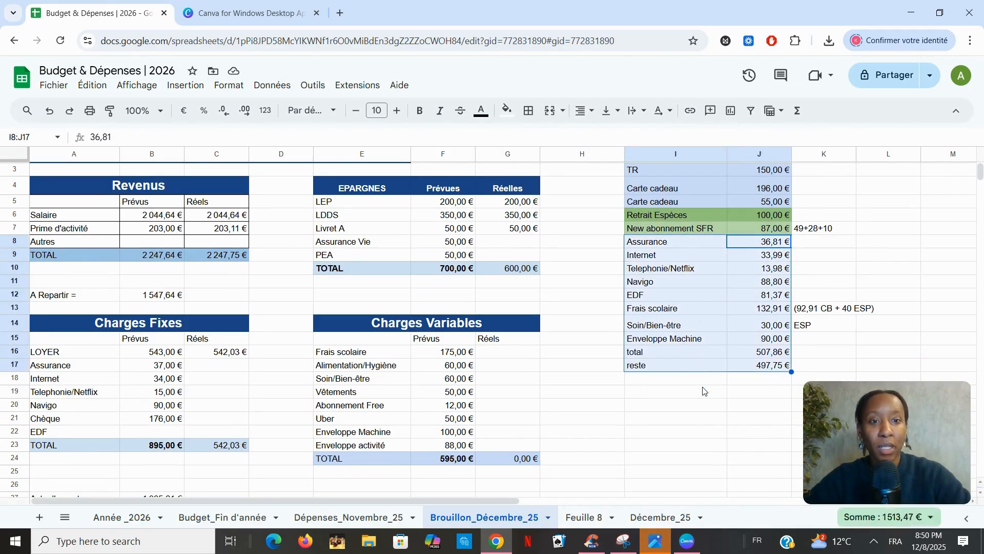
{"action": "scroll", "coordinate": [703, 391], "scroll_direction": "down", "scroll_amount": 2}
{"action": "scroll", "coordinate": [704, 391], "scroll_direction": "down", "scroll_amount": 2}
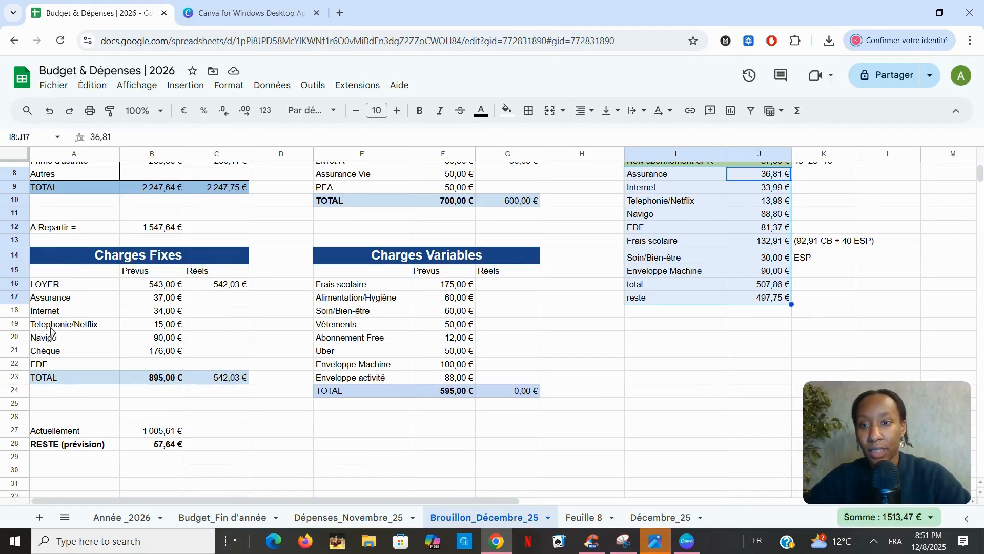
- Copy the Assurance amount of 36,81 € from the expense list into its Réels cell in Charges Fixes
{"action": "left_click", "coordinate": [221, 300]}
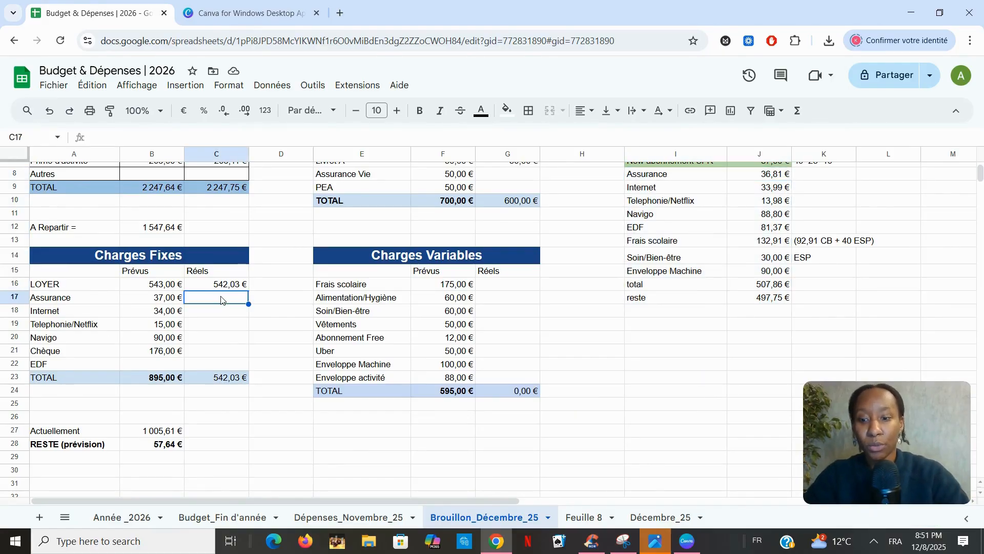
{"action": "left_click", "coordinate": [785, 175]}
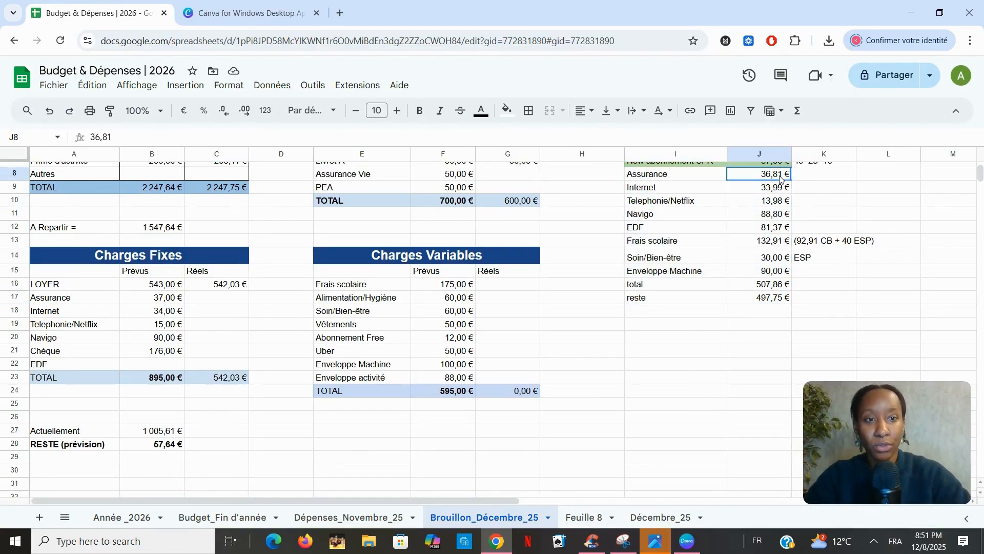
{"action": "key", "text": "ctrl+c"}
{"action": "left_click", "coordinate": [233, 297]}
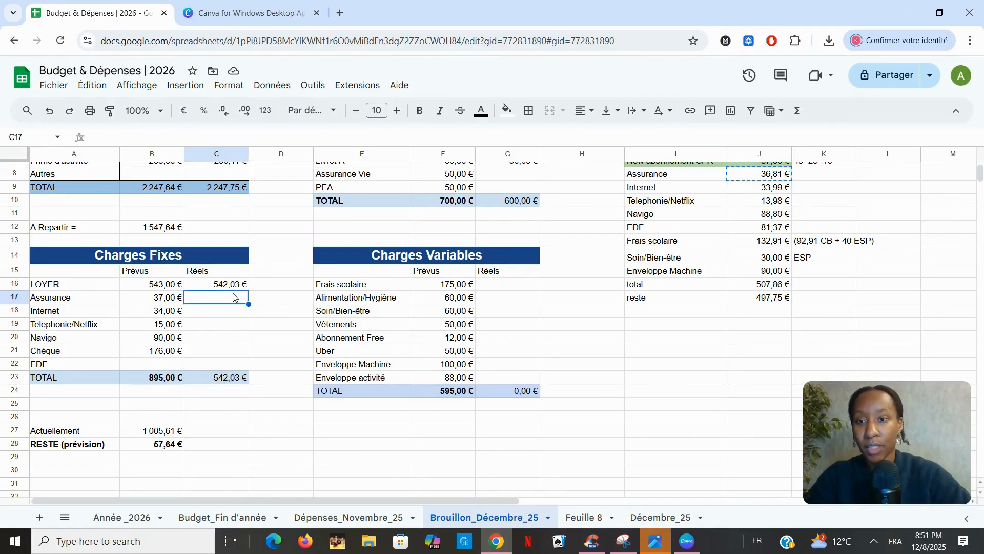
{"action": "key", "text": "ctrl+v"}
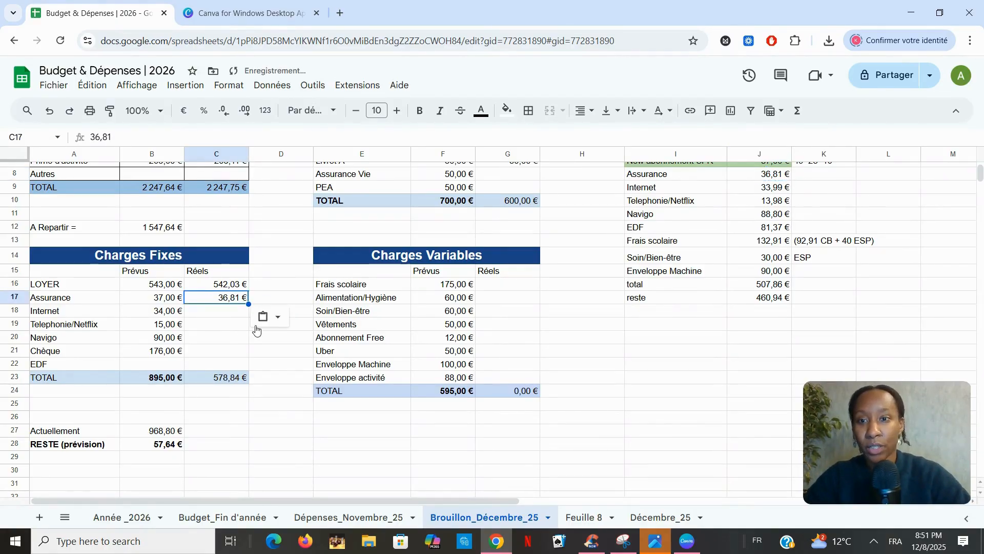
{"action": "left_click", "coordinate": [272, 299]}
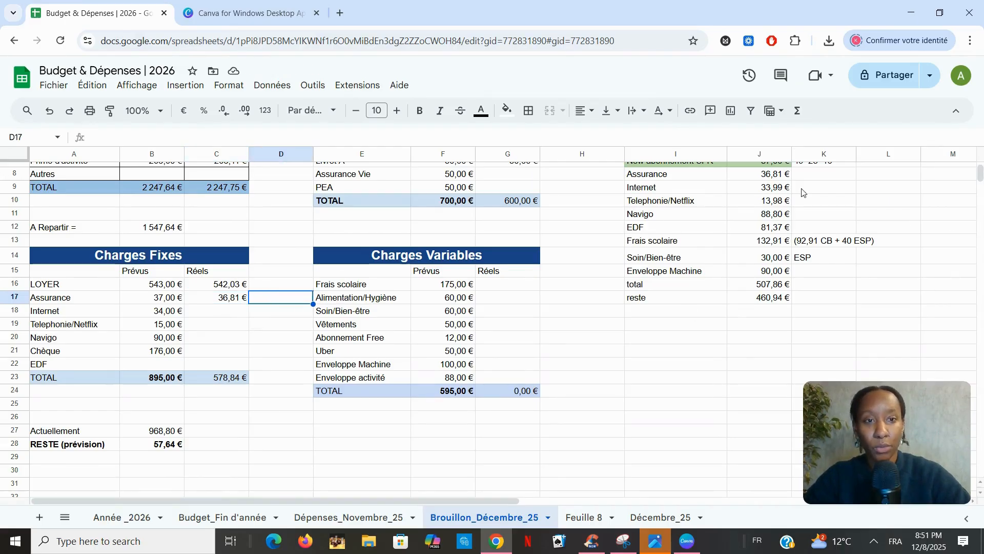
- Copy the Internet amount of 33,99 € from the expense list into its Réels cell in Charges Fixes
{"action": "left_click", "coordinate": [776, 192]}
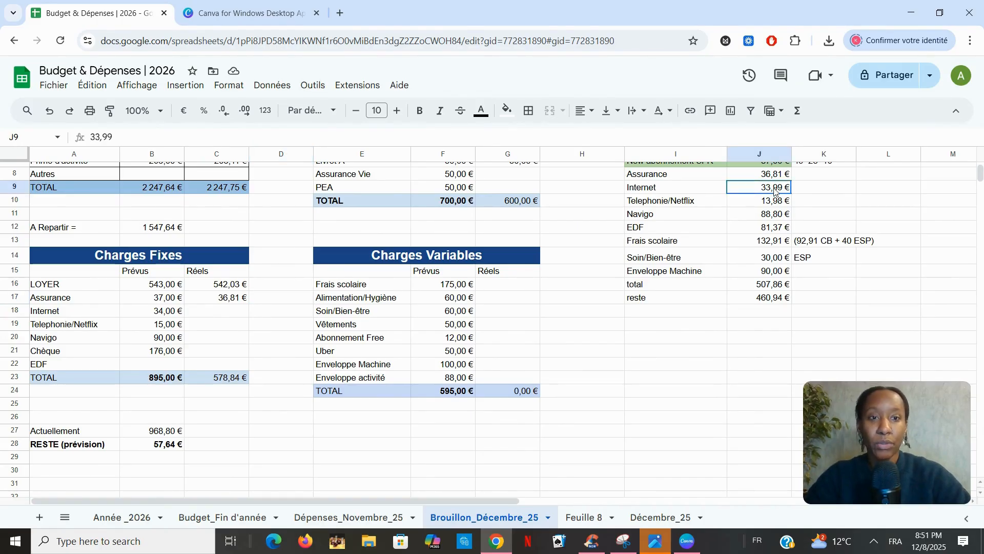
{"action": "key", "text": "ctrl+c"}
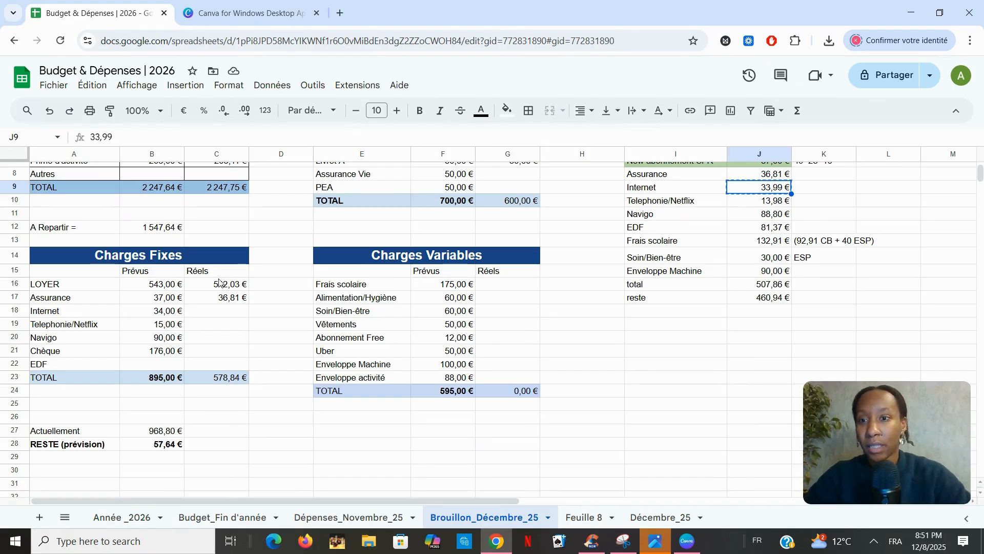
{"action": "left_click", "coordinate": [207, 313]}
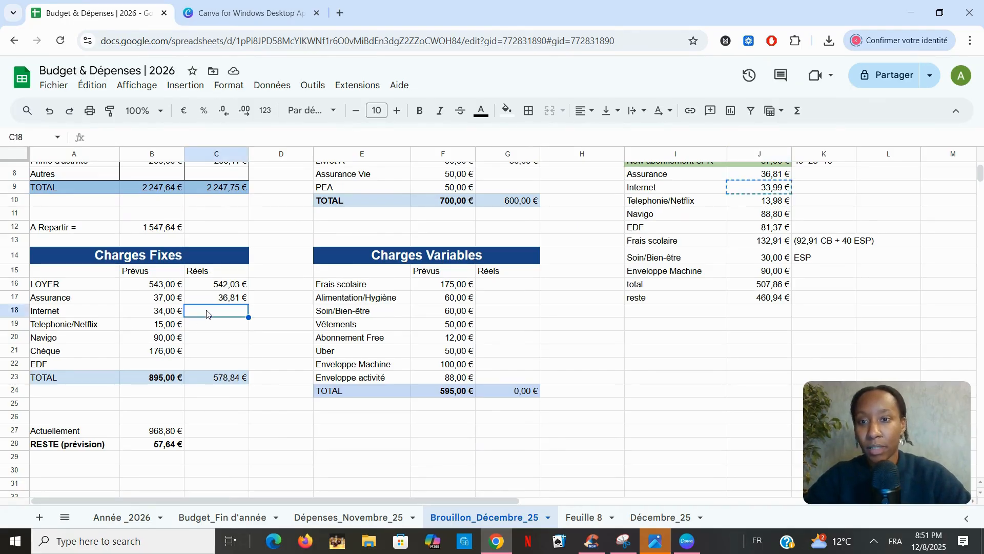
{"action": "key", "text": "ctrl+v"}
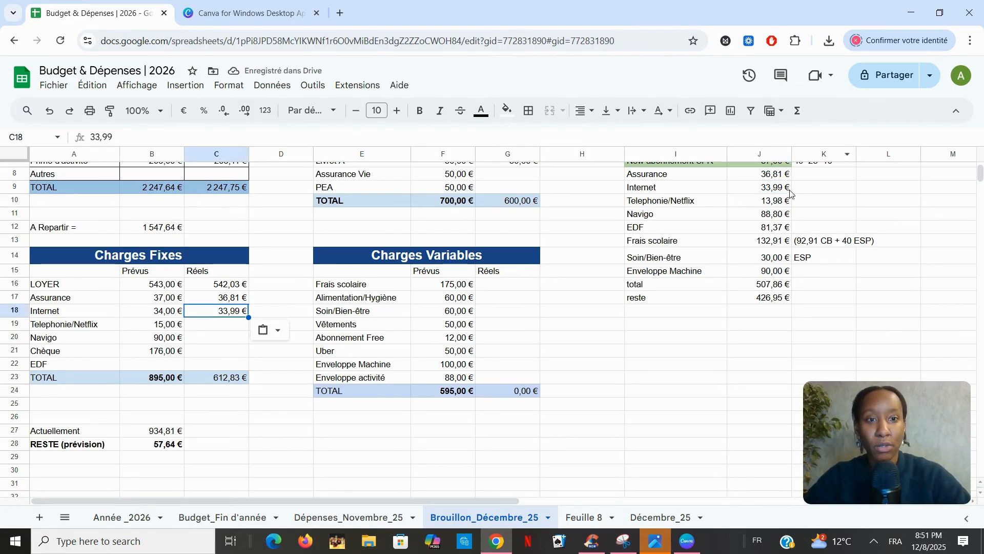
- Copy the Telephonie/Netflix amount of 13,98 € from the expense list into its Réels cell in Charges Fixes
{"action": "left_click", "coordinate": [787, 202]}
{"action": "key", "text": "ctrl+c"}
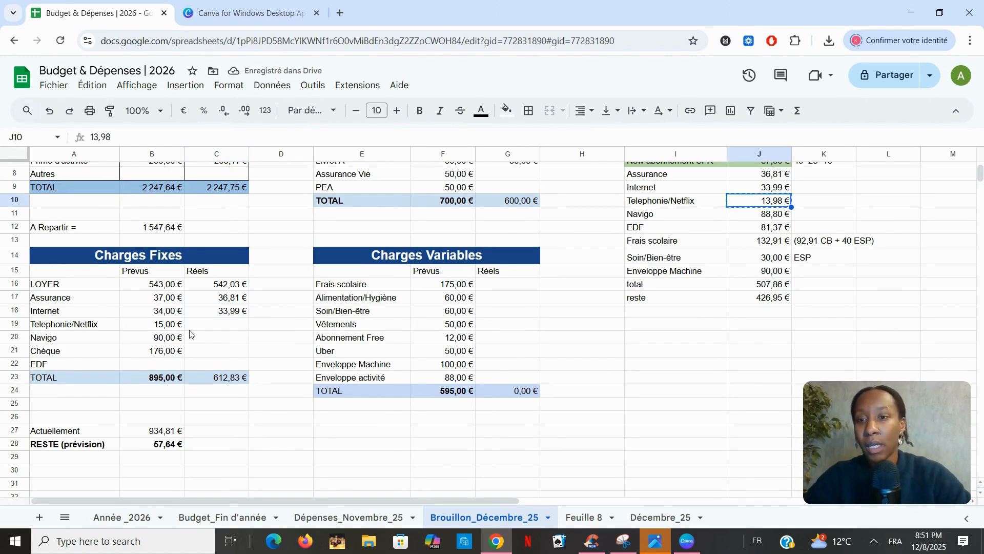
{"action": "left_click", "coordinate": [207, 329]}
{"action": "key", "text": "ctrl+v"}
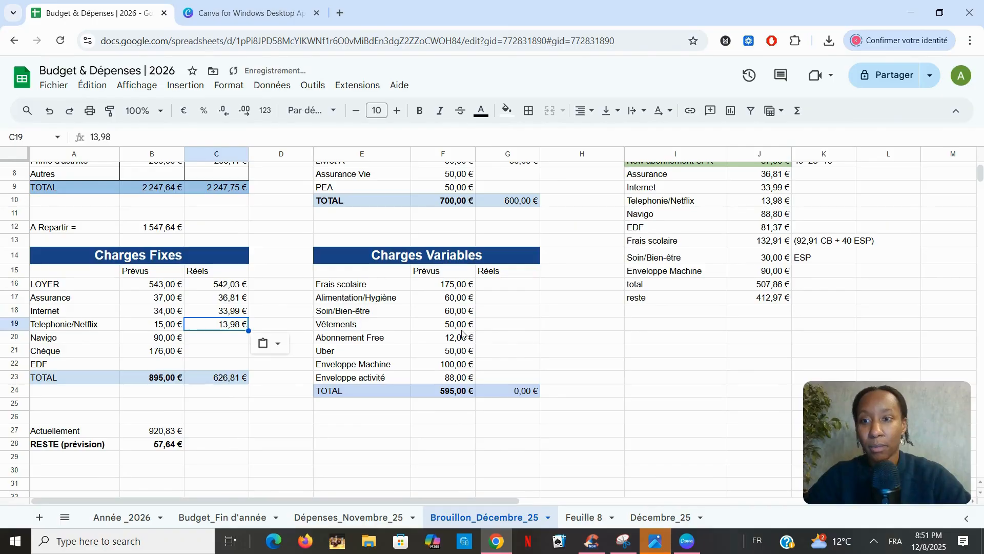
- Copy the Navigo amount of 88,80 € from the expense list into its Réels cell in Charges Fixes
{"action": "left_click", "coordinate": [758, 214]}
{"action": "key", "text": "ctrl+c"}
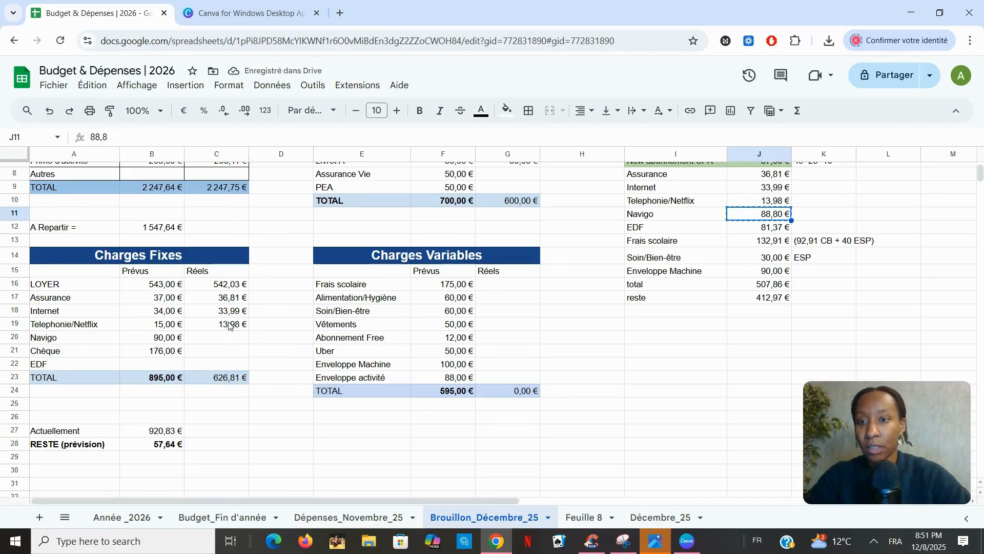
{"action": "left_click", "coordinate": [228, 339]}
{"action": "key", "text": "ctrl+v"}
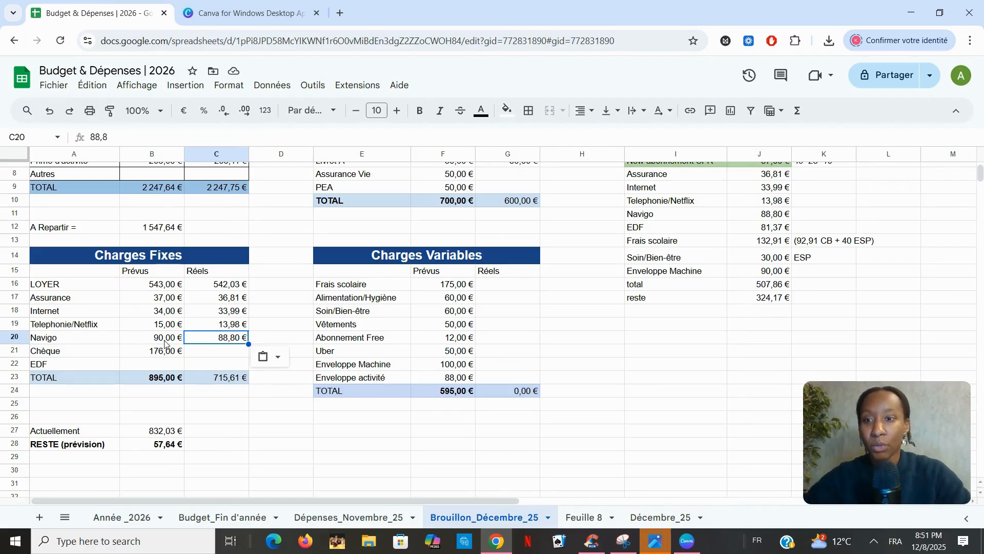
- Copy the EDF amount of 81,37 € from the expense list into its Réels cell in Charges Fixes
{"action": "key", "text": "Down"}
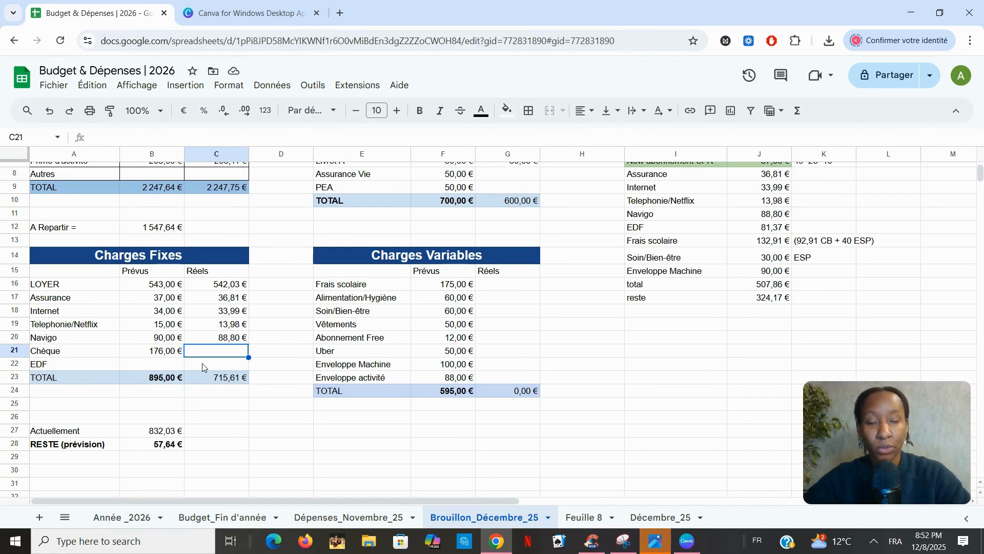
{"action": "left_click", "coordinate": [80, 367]}
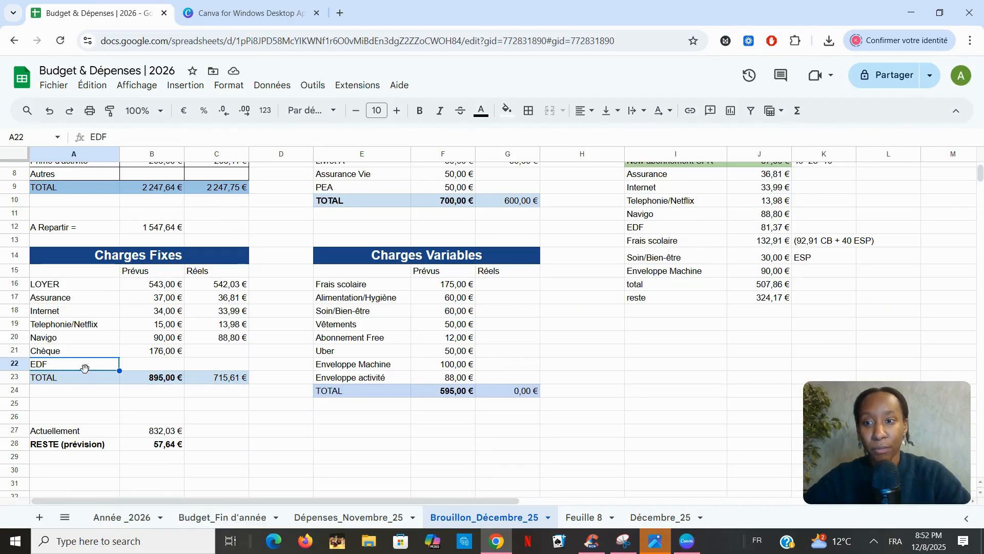
{"action": "key", "text": "Right"}
{"action": "left_click", "coordinate": [208, 365]}
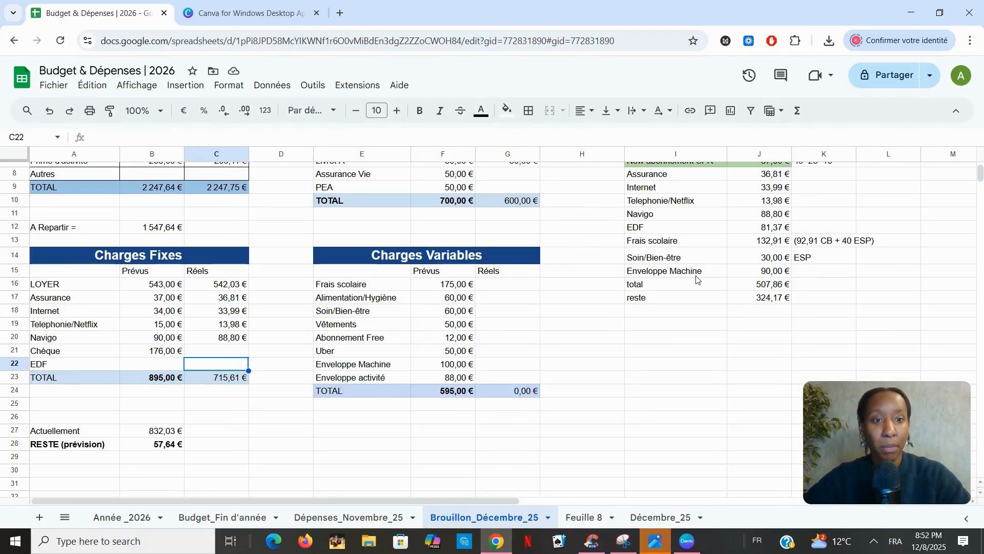
{"action": "left_click", "coordinate": [773, 216]}
{"action": "left_click", "coordinate": [778, 231]}
{"action": "key", "text": "ctrl+c"}
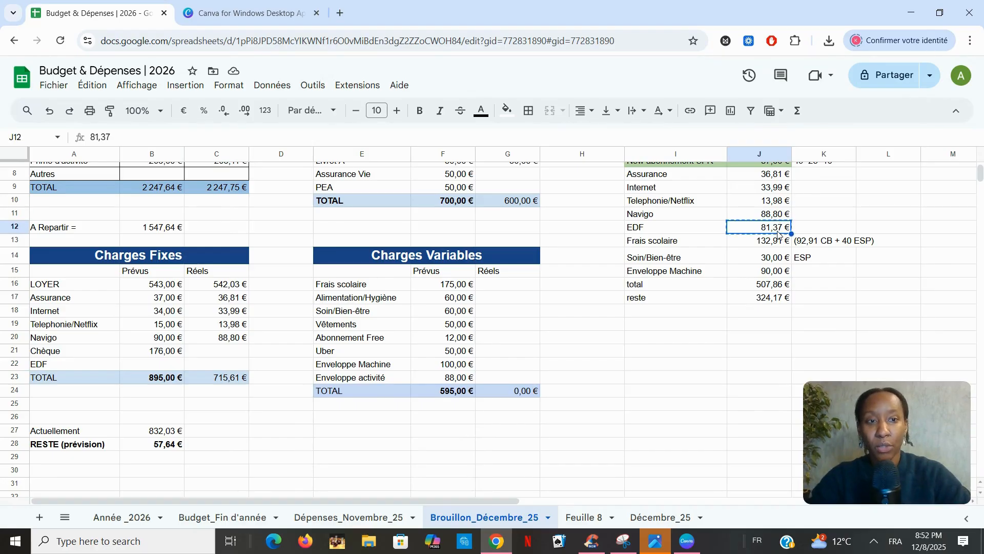
{"action": "left_click", "coordinate": [226, 367]}
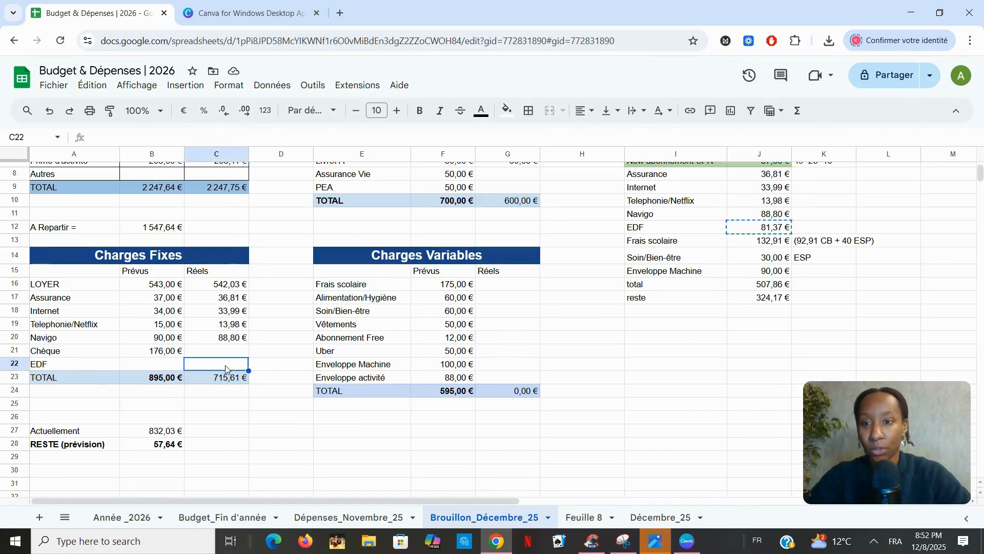
{"action": "key", "text": "ctrl+v"}
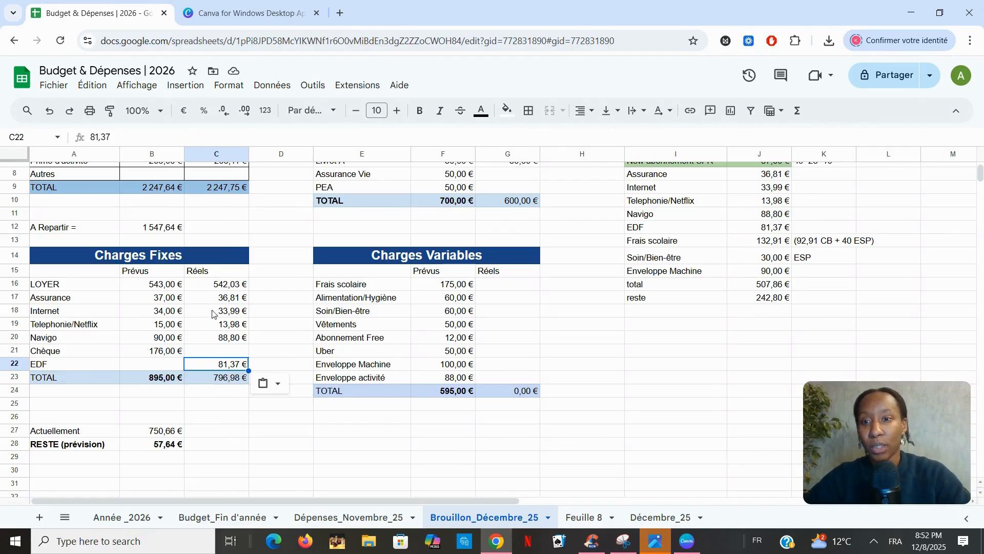
- Check the Réels cell for Chèque and the Actuellement and RESTE (prévision) amounts below Charges Fixes
{"action": "left_click", "coordinate": [217, 355]}
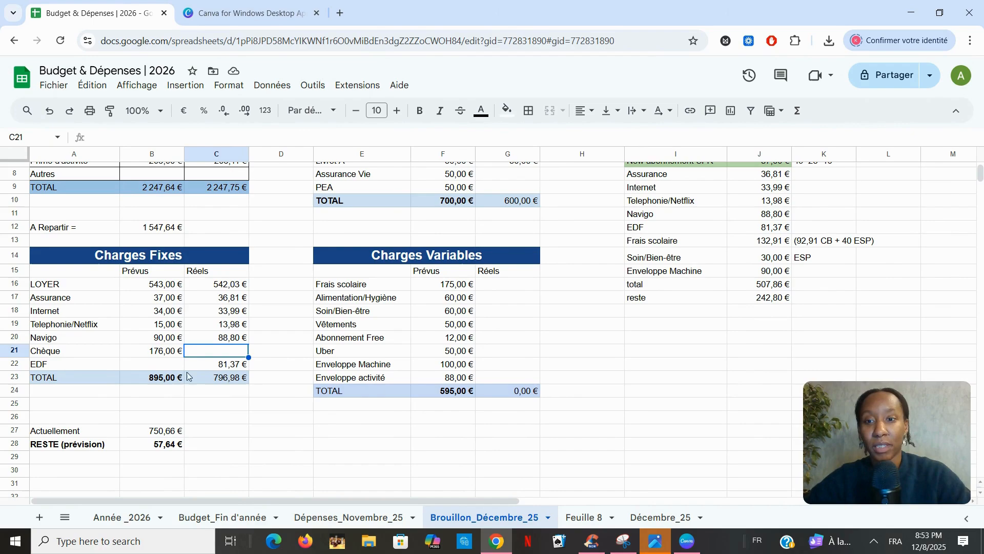
{"action": "left_click", "coordinate": [74, 435]}
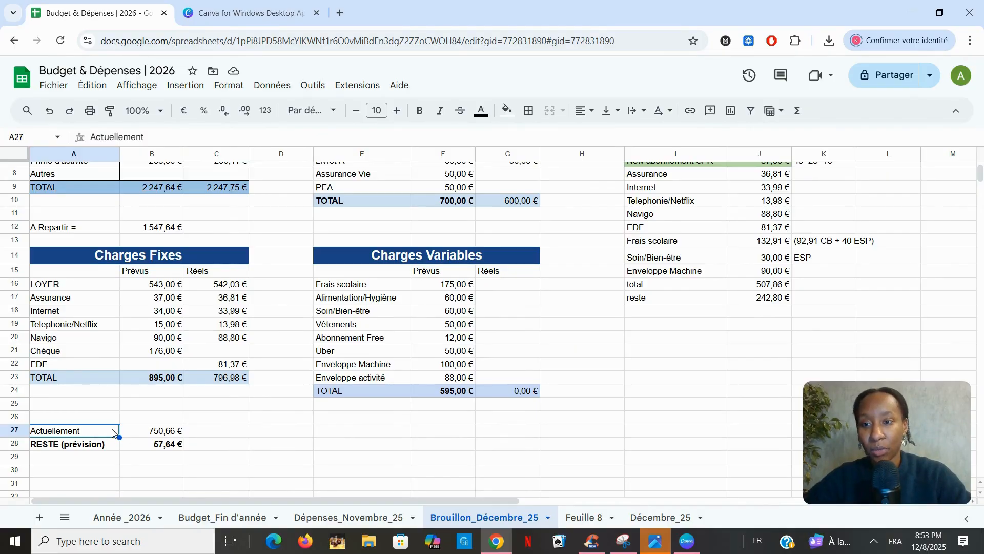
{"action": "left_click", "coordinate": [166, 432]}
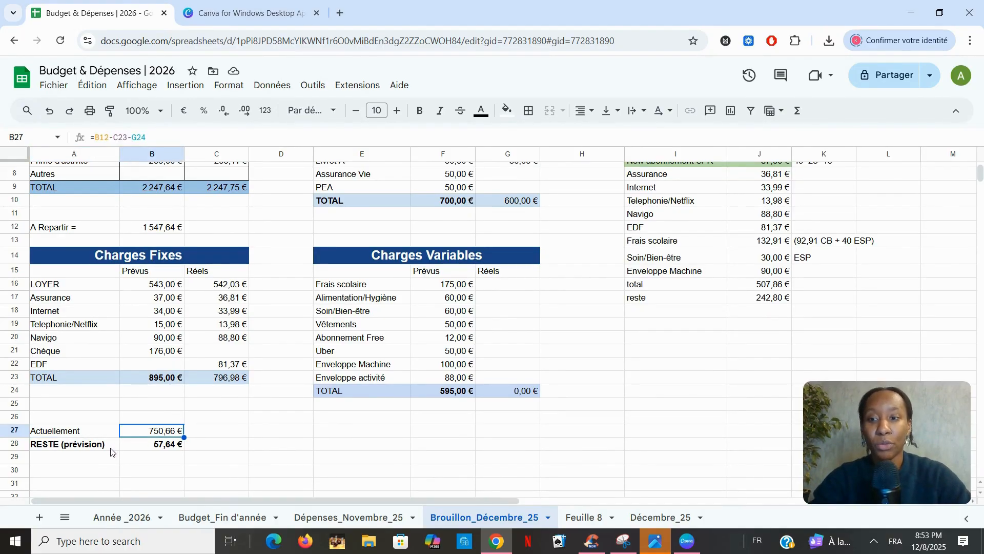
{"action": "left_click_drag", "start_coordinate": [113, 449], "coordinate": [162, 448]}
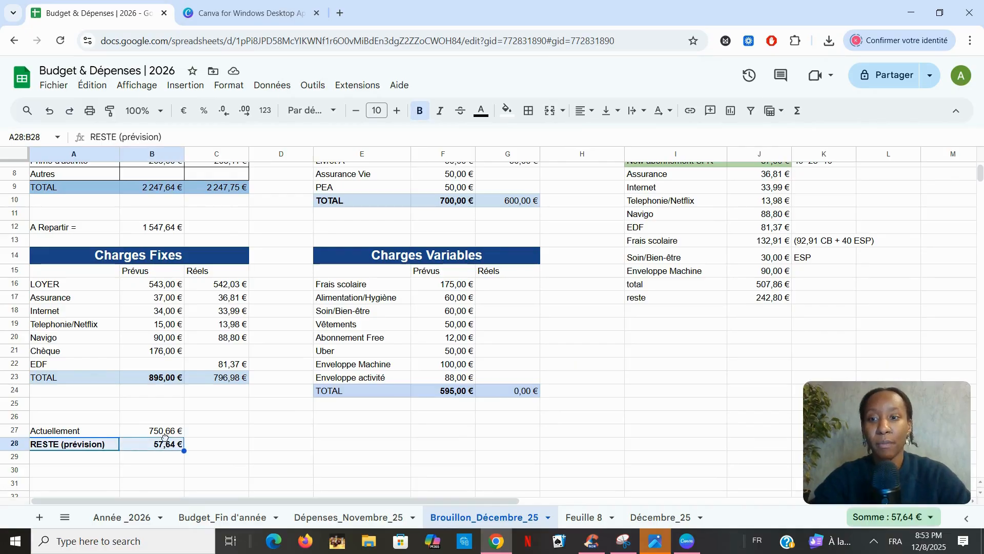
{"action": "left_click", "coordinate": [165, 434]}
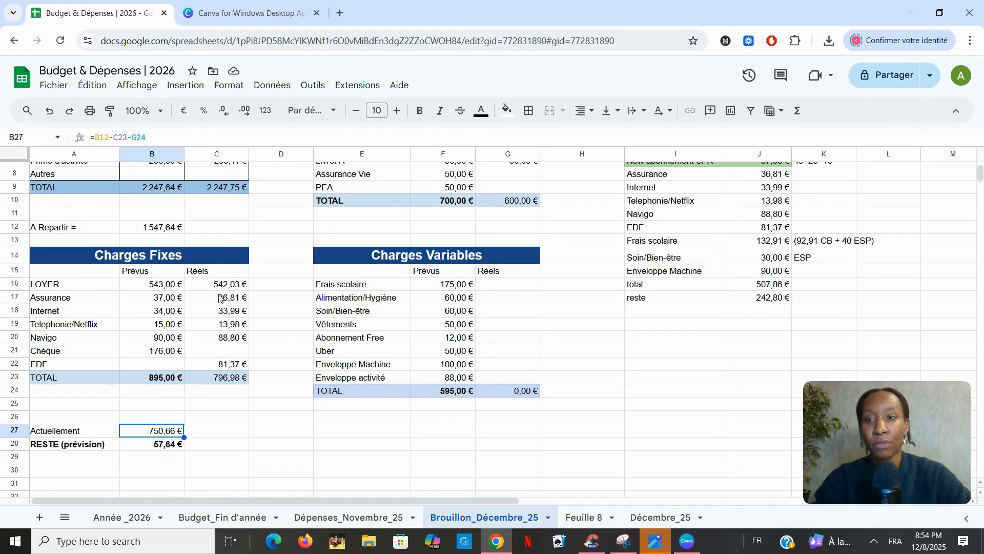
- Copy the Frais scolaire amount of 132,91 € from the expense list into its Réels cell in Charges Variables
{"action": "left_click", "coordinate": [531, 287]}
{"action": "left_click", "coordinate": [780, 241]}
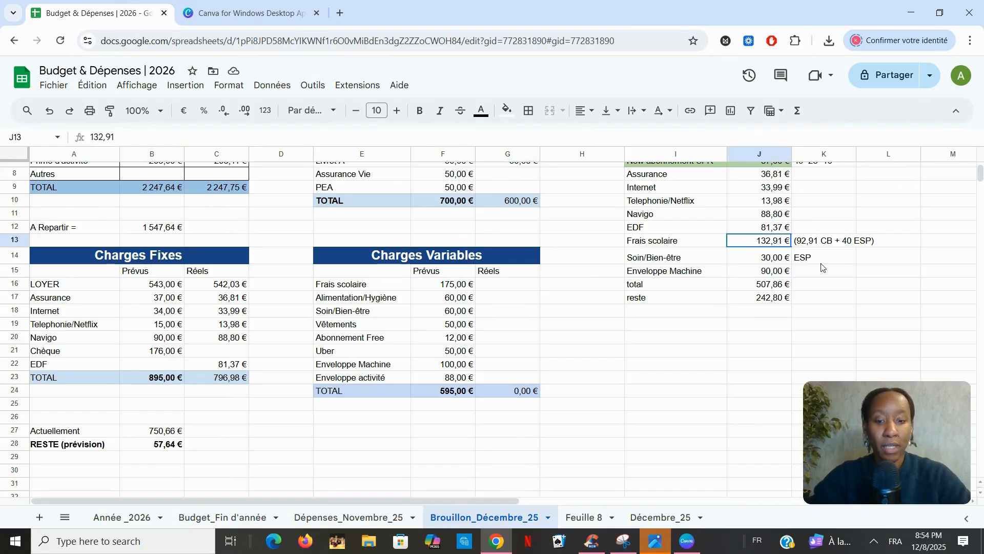
{"action": "left_click", "coordinate": [523, 283]}
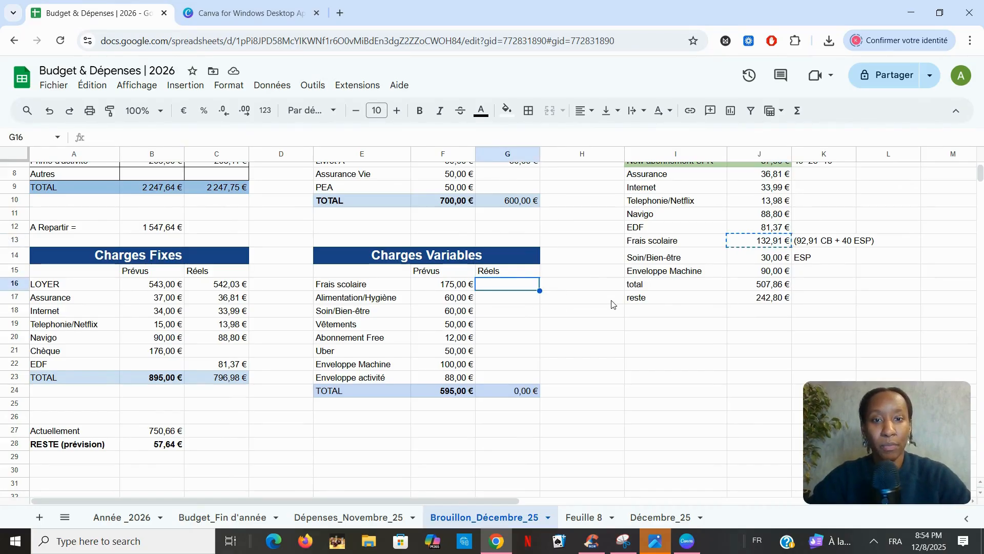
{"action": "key", "text": "ctrl+v"}
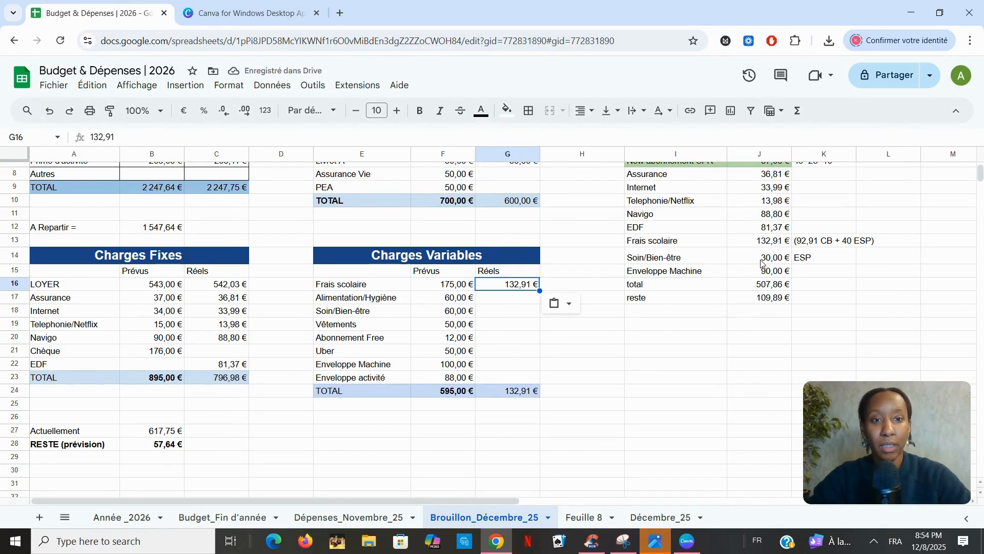
- Copy the Soin/Bien-être amount of 30,00 € from the expense list into its Réels cell in Charges Variables
{"action": "left_click", "coordinate": [764, 263]}
{"action": "key", "text": "ctrl+c"}
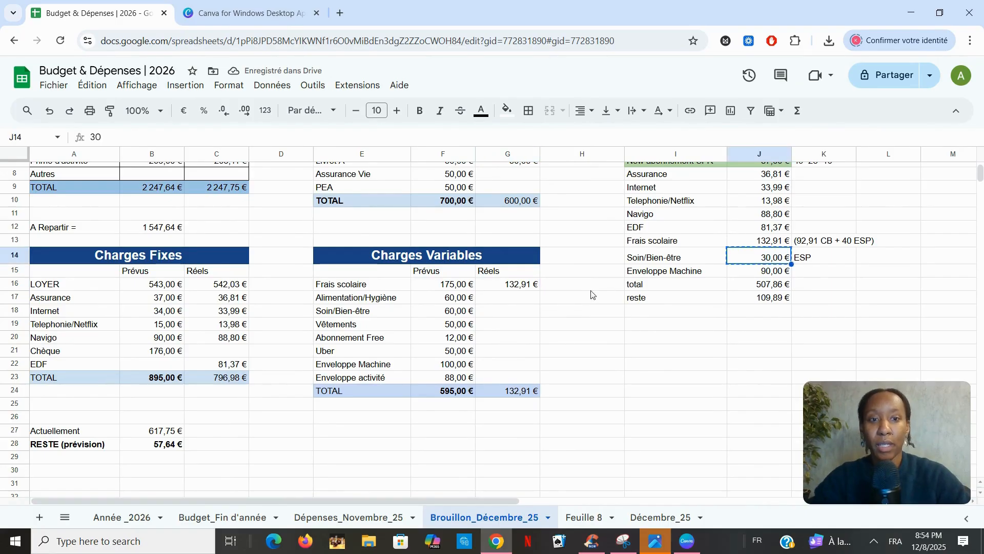
{"action": "left_click", "coordinate": [507, 310]}
{"action": "key", "text": "ctrl+v"}
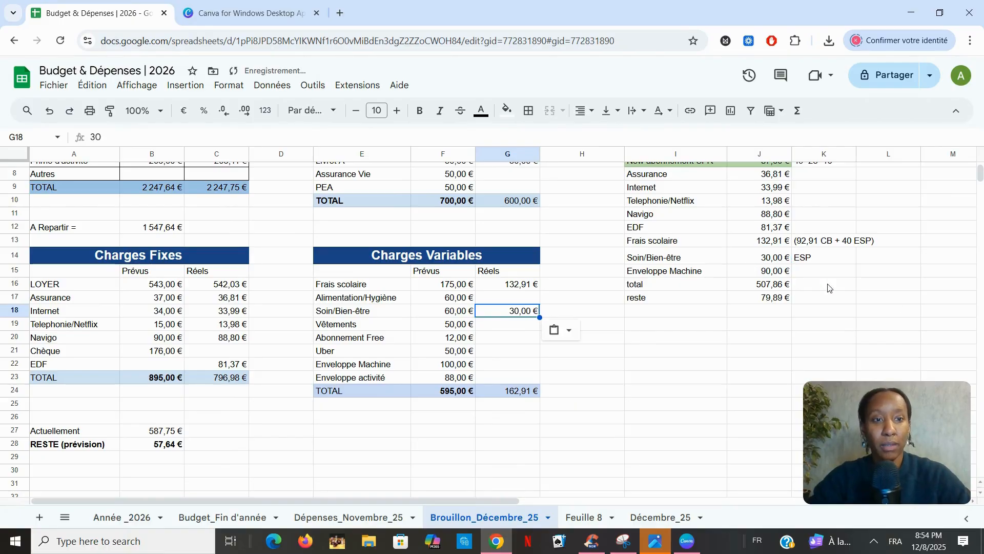
- Copy the Enveloppe Machine amount of 90,00 € from the expense list into its Réels cell in Charges Variables
{"action": "left_click", "coordinate": [772, 275]}
{"action": "key", "text": "ctrl+c"}
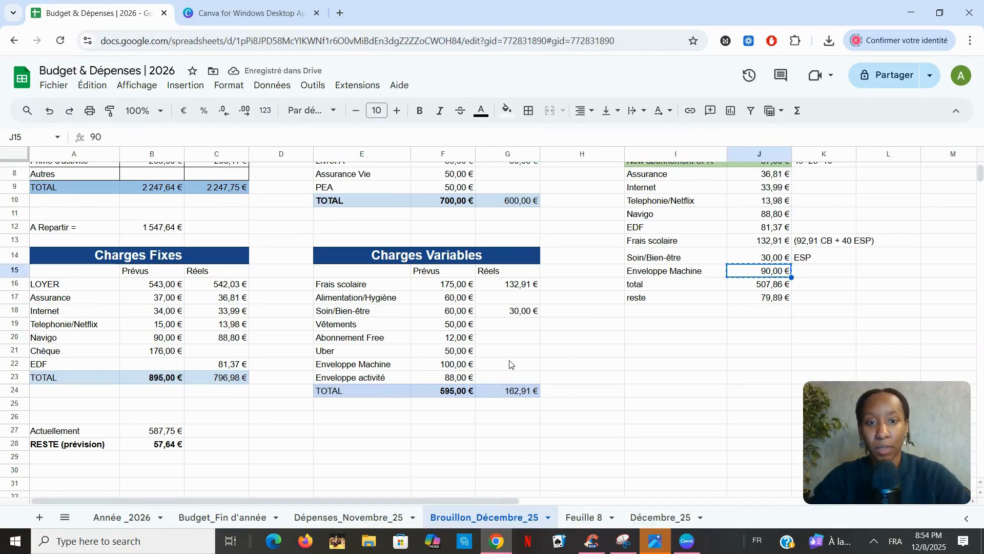
{"action": "left_click", "coordinate": [510, 364]}
{"action": "key", "text": "ctrl+v"}
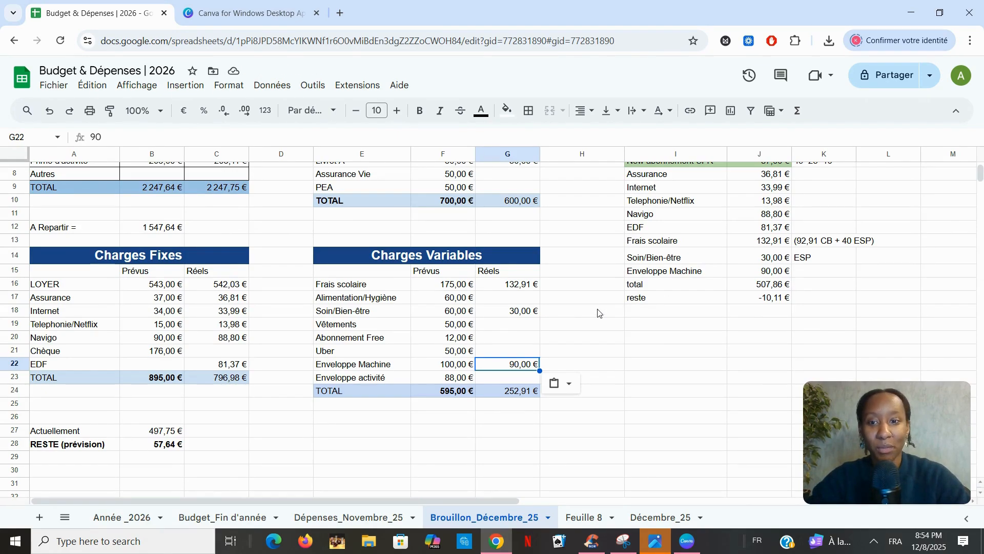
{"action": "left_click", "coordinate": [511, 398]}
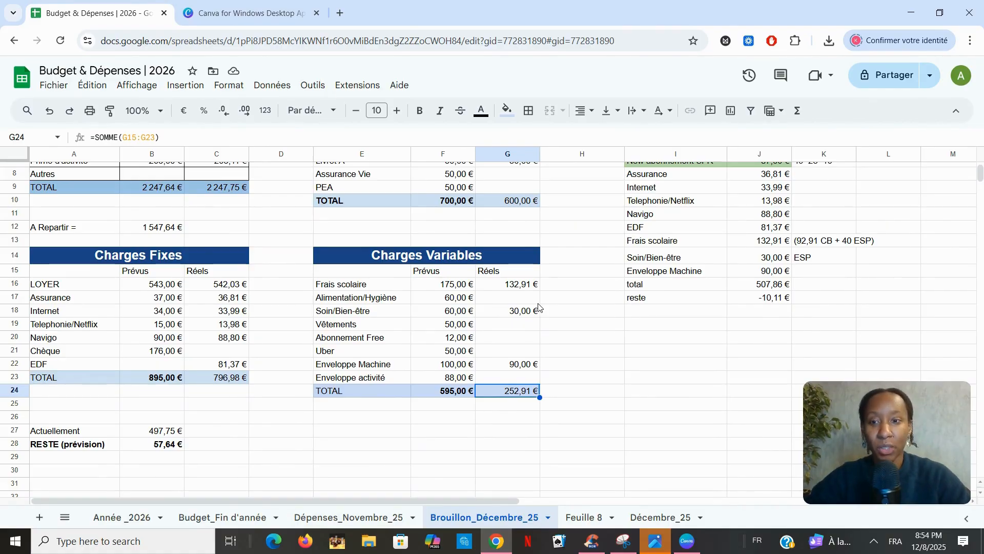
- Review the TR entry and the first Carte cadeau entry at the start of the expense list
{"action": "scroll", "coordinate": [659, 257], "scroll_direction": "up", "scroll_amount": 2}
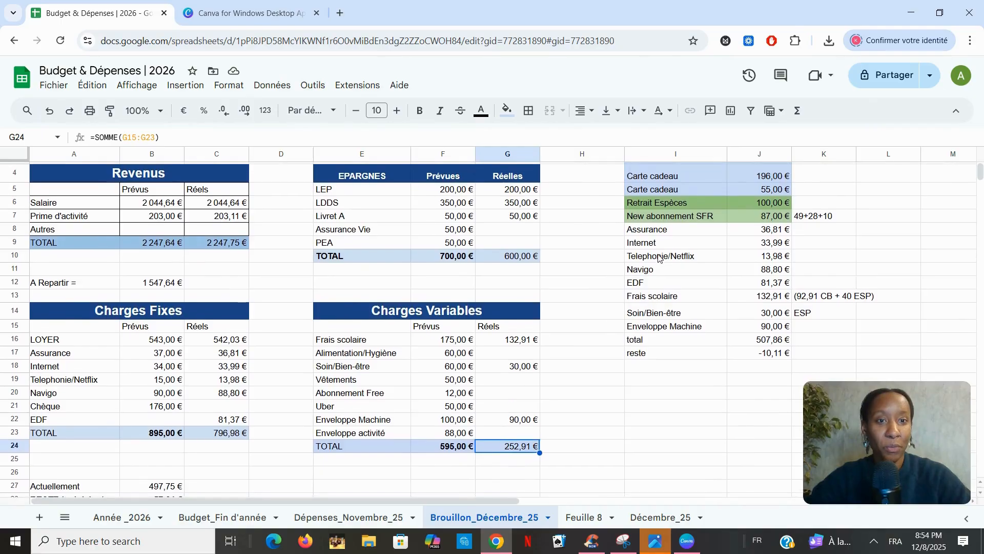
{"action": "scroll", "coordinate": [659, 257], "scroll_direction": "up", "scroll_amount": 1}
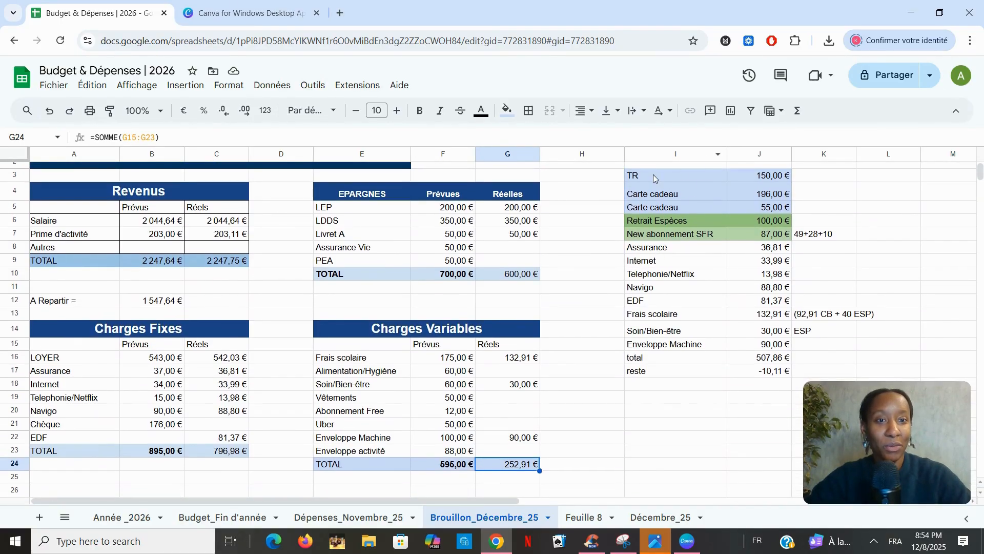
{"action": "left_click_drag", "start_coordinate": [707, 169], "coordinate": [769, 171]}
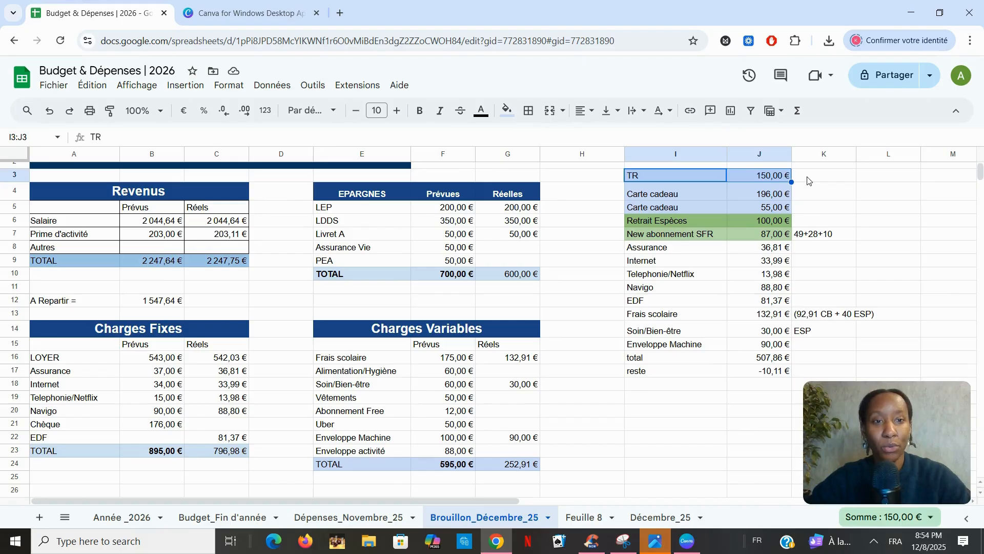
{"action": "left_click", "coordinate": [693, 189]}
{"action": "left_click_drag", "start_coordinate": [730, 195], "coordinate": [790, 198]}
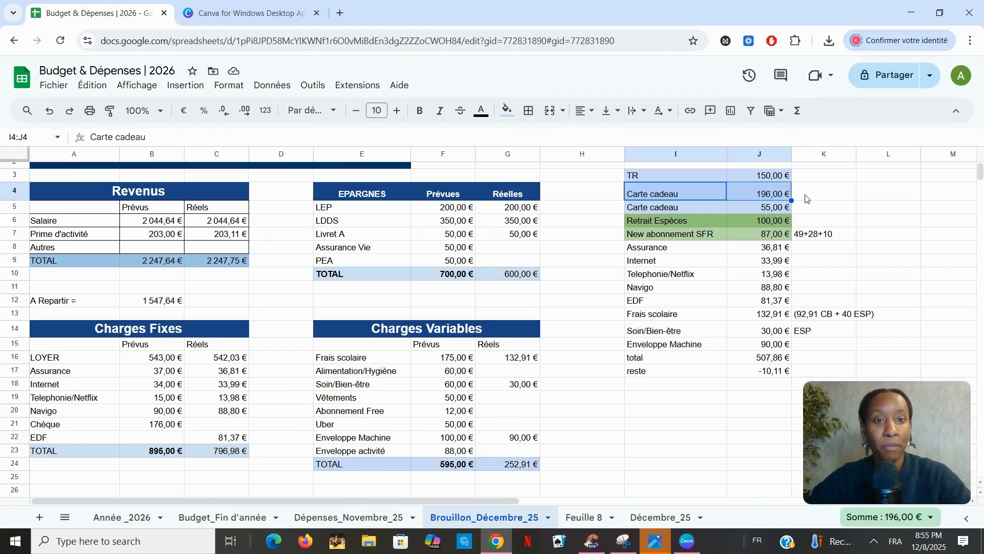
- Extend the label of the second Carte cadeau entry in the expense list to "Carte cadeau culture"
{"action": "left_click", "coordinate": [770, 212]}
{"action": "left_click", "coordinate": [695, 211]}
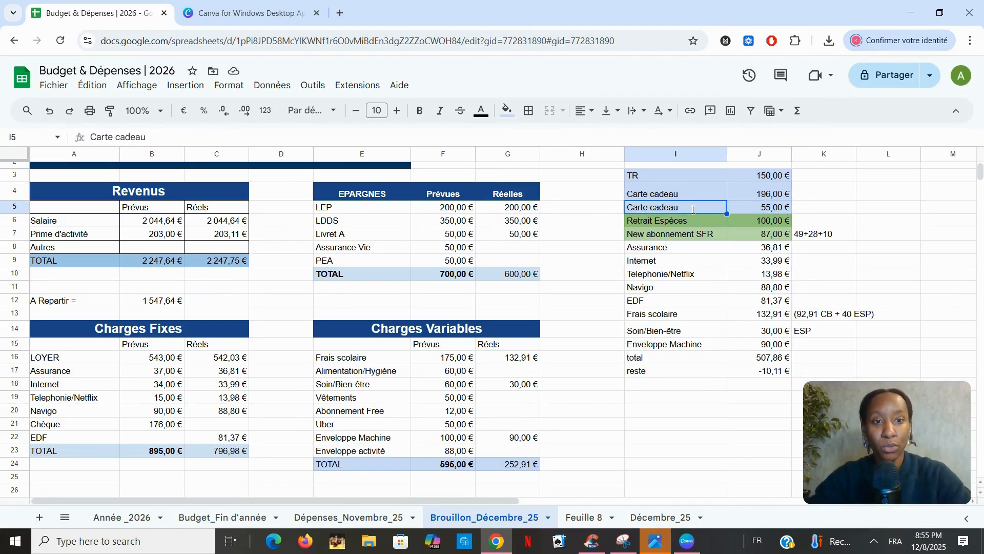
{"action": "double_click", "coordinate": [693, 209]}
{"action": "type", "text": "culture"}
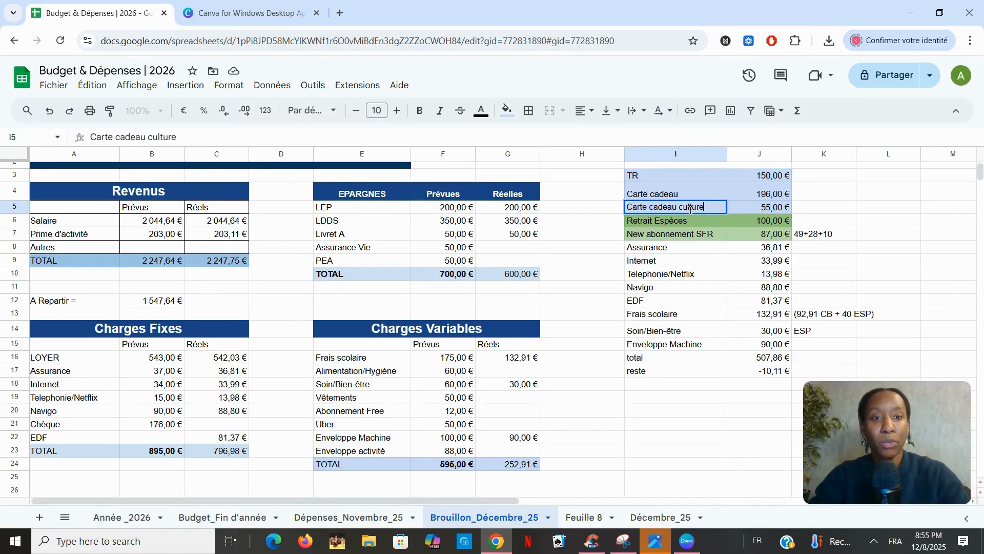
{"action": "key", "text": "Return"}
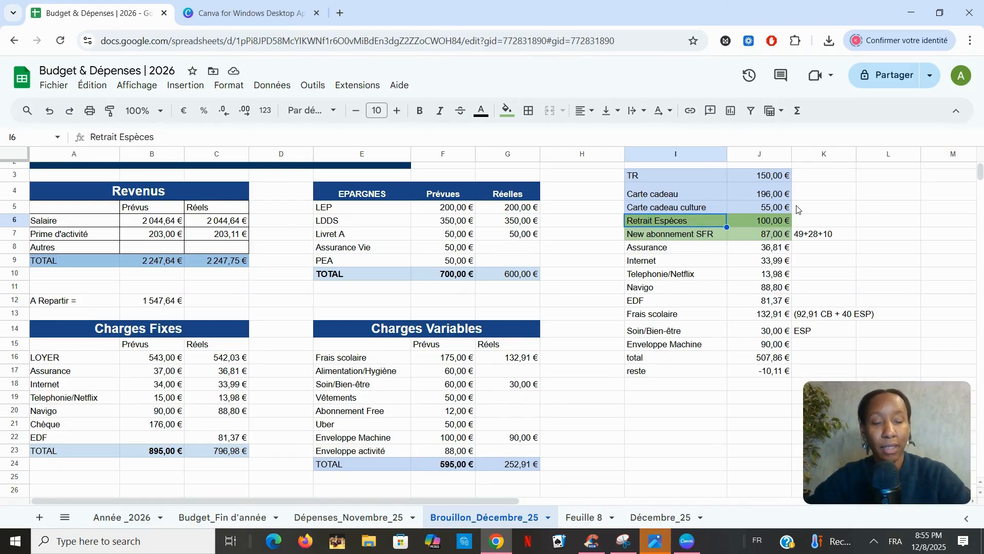
- Check the combined amount of the two gift cards and the TR amount in the expense list
{"action": "left_click", "coordinate": [769, 199]}
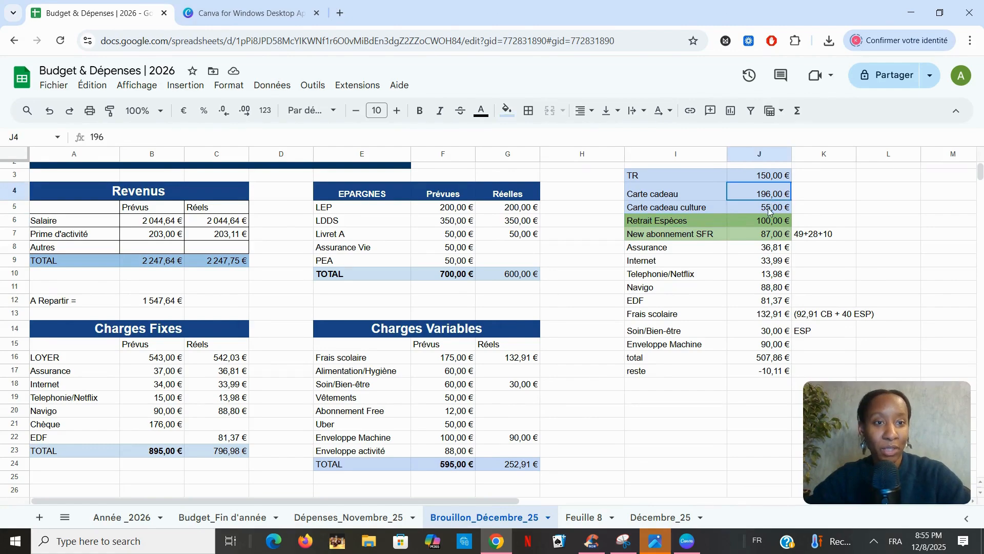
{"action": "left_click", "coordinate": [769, 213], "text": "shift"}
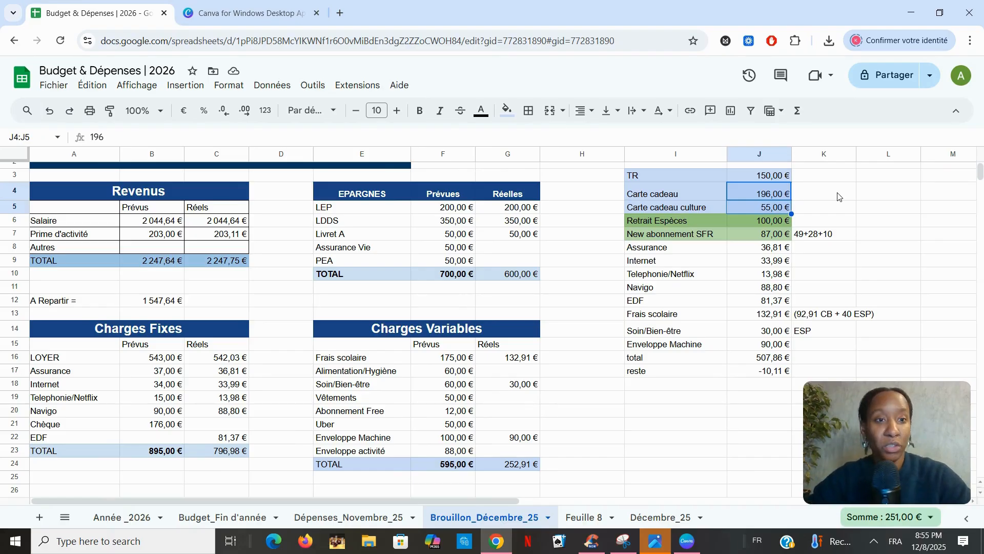
{"action": "left_click", "coordinate": [773, 179]}
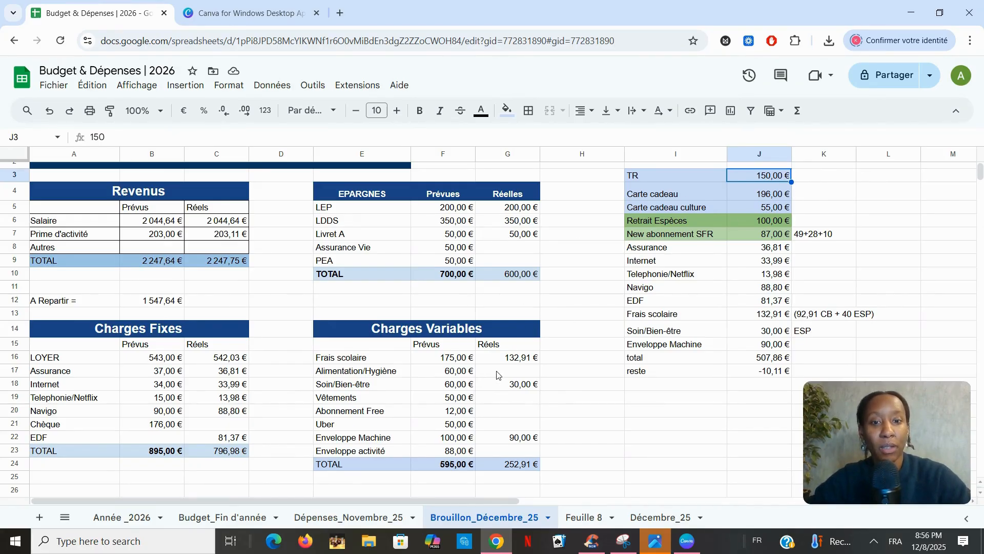
{"action": "left_click", "coordinate": [808, 180]}
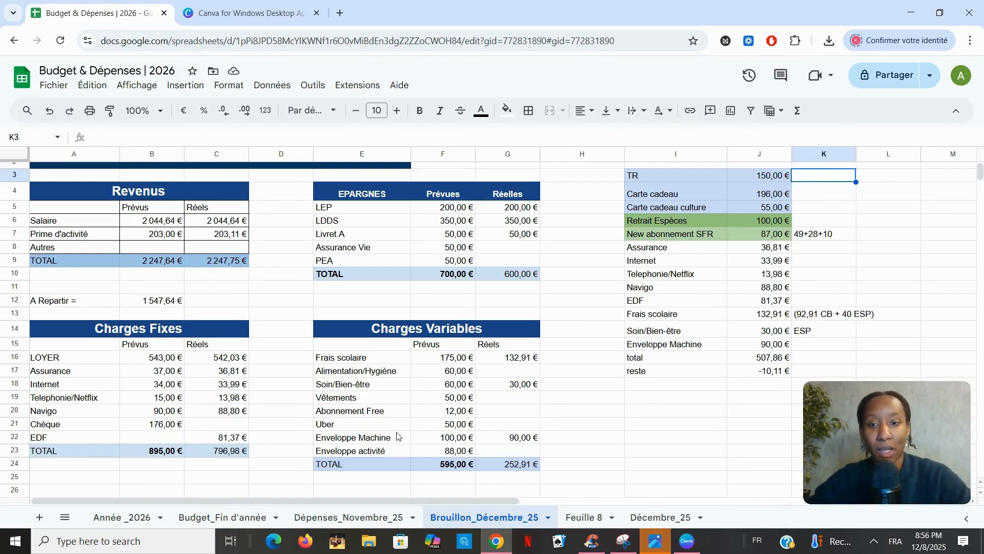
- Check the Réels cell for Alimentation/Hygiène in Charges Variables and the formula of the Actuellement amount
{"action": "scroll", "coordinate": [443, 428], "scroll_direction": "down", "scroll_amount": 1}
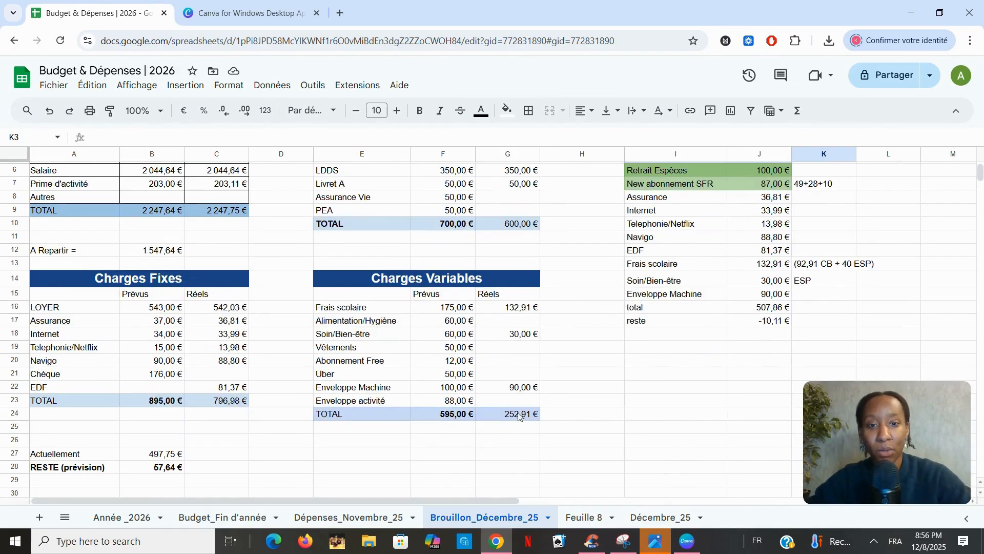
{"action": "left_click", "coordinate": [512, 321]}
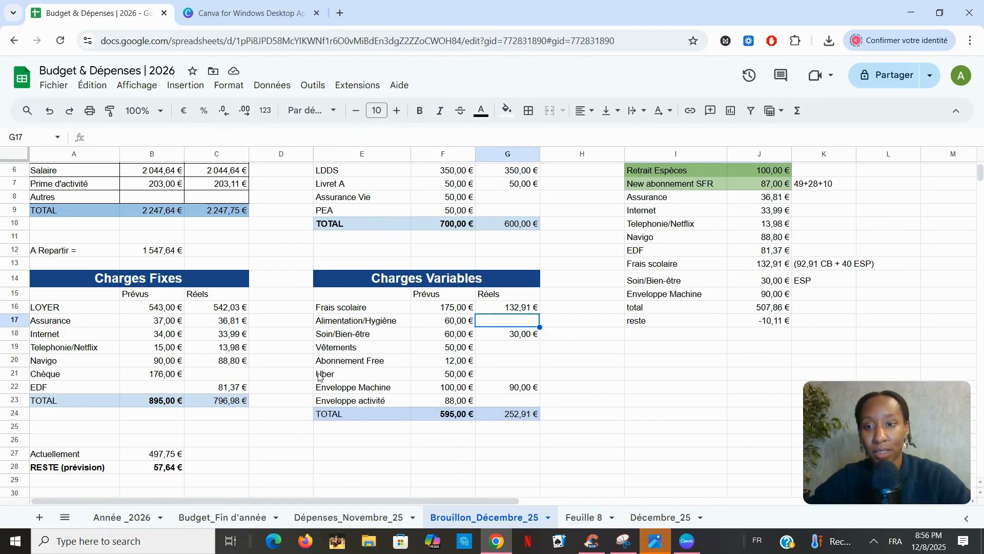
{"action": "left_click", "coordinate": [169, 457]}
{"action": "scroll", "coordinate": [250, 464], "scroll_direction": "down", "scroll_amount": 1}
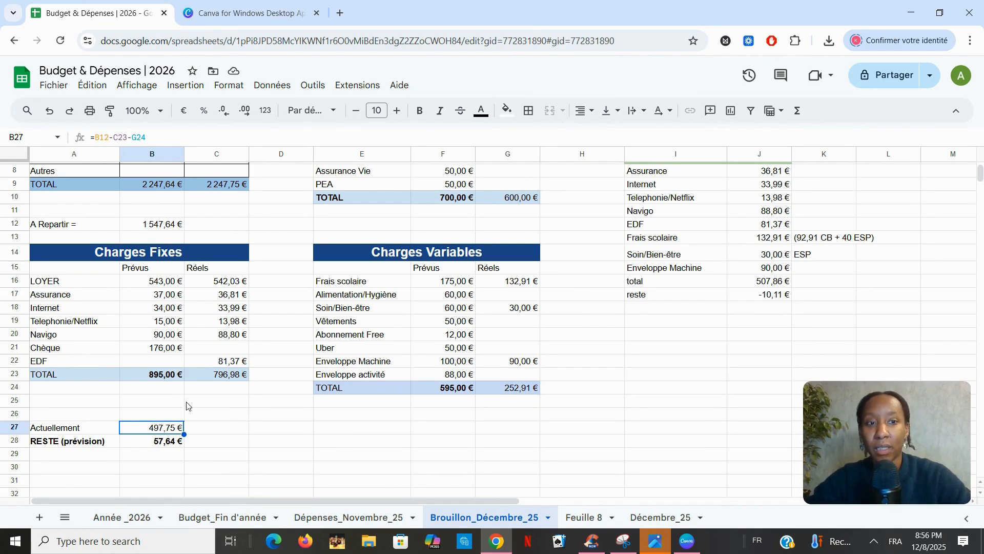
- Delete the reste formula and its label beneath the total of the expense list
{"action": "left_click", "coordinate": [757, 296]}
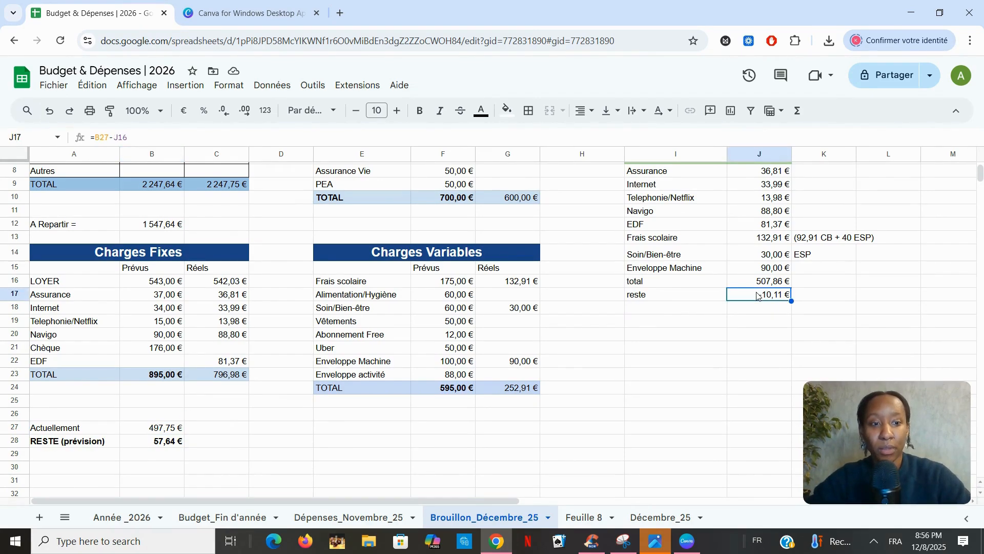
{"action": "key", "text": "Delete"}
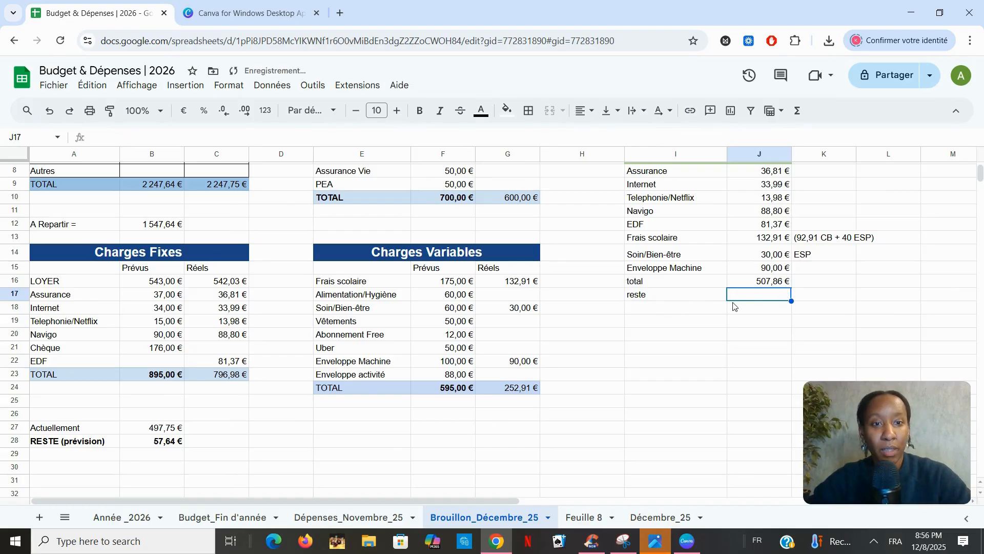
{"action": "left_click", "coordinate": [664, 302]}
{"action": "key", "text": "Delete"}
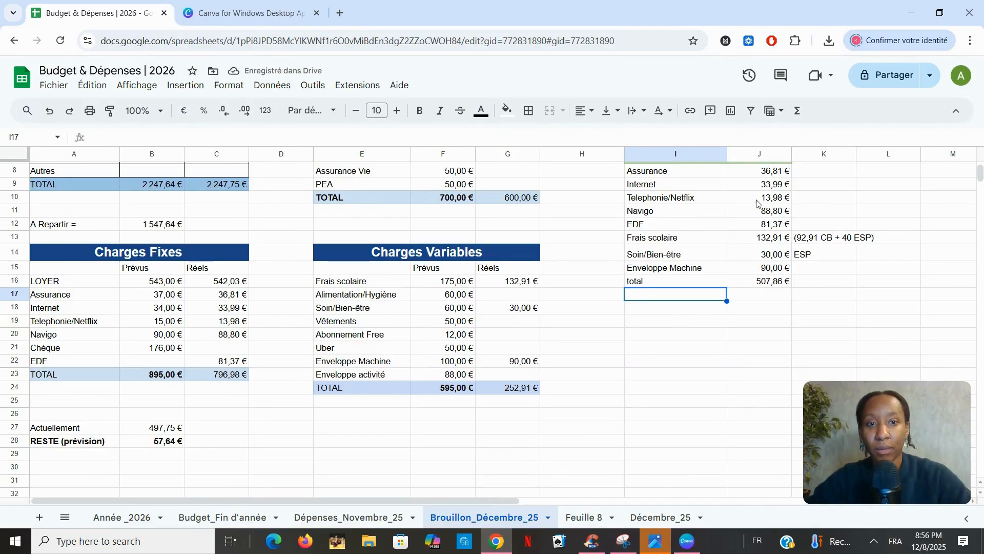
- Check the Actuellement amount, and sum the planned amounts for Chèque, Alimentation/Hygiène, Vêtements and Enveloppe activité
{"action": "left_click", "coordinate": [145, 428]}
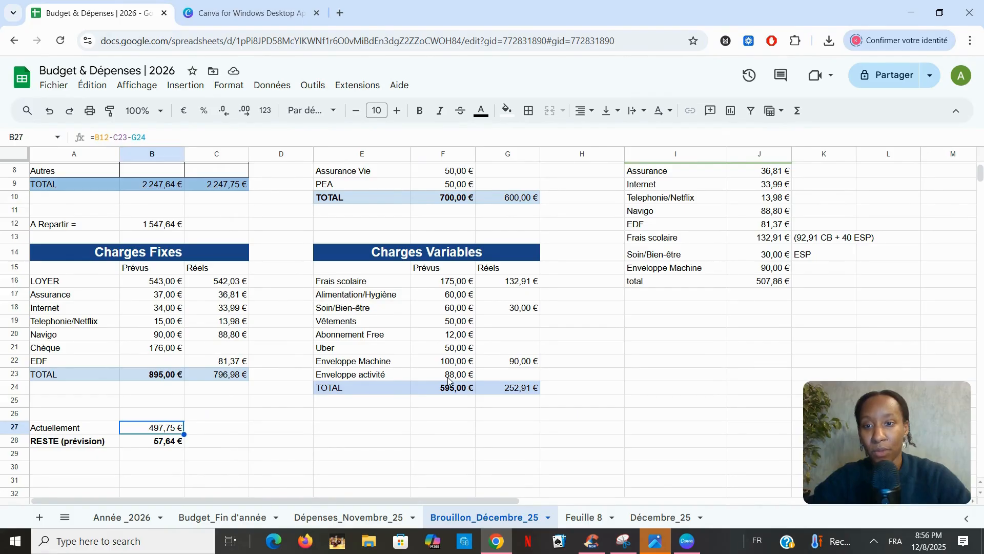
{"action": "left_click", "coordinate": [174, 351]}
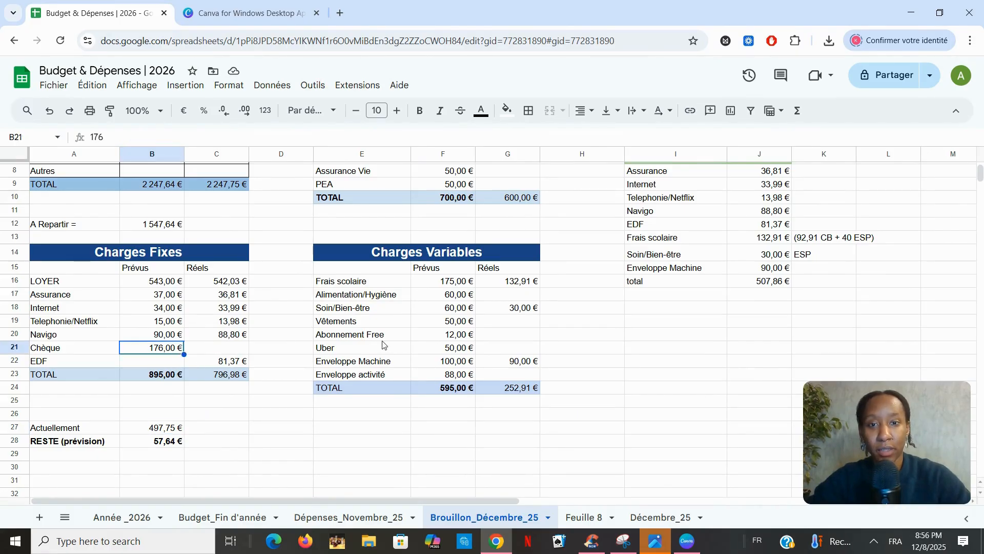
{"action": "left_click", "coordinate": [470, 296]}
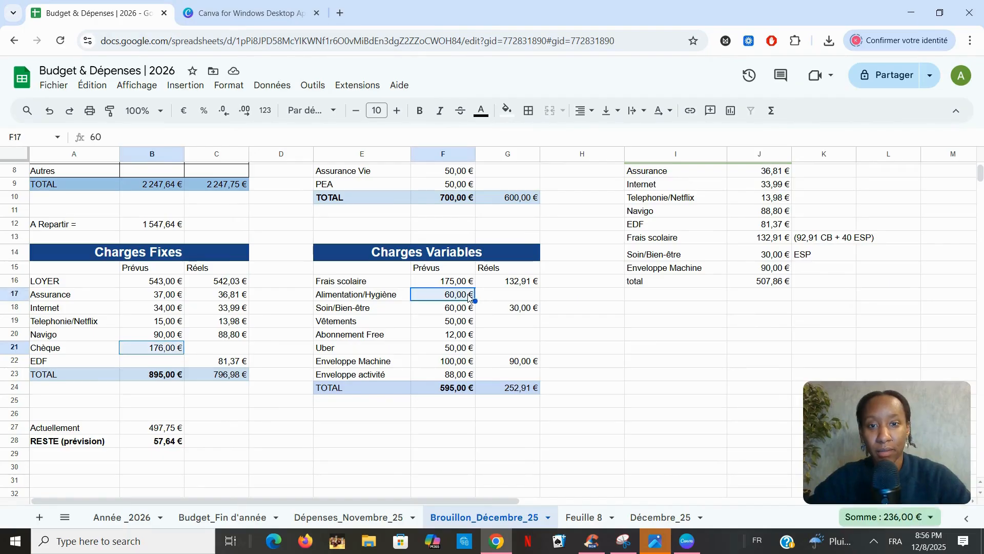
{"action": "left_click", "coordinate": [460, 325], "text": "ctrl"}
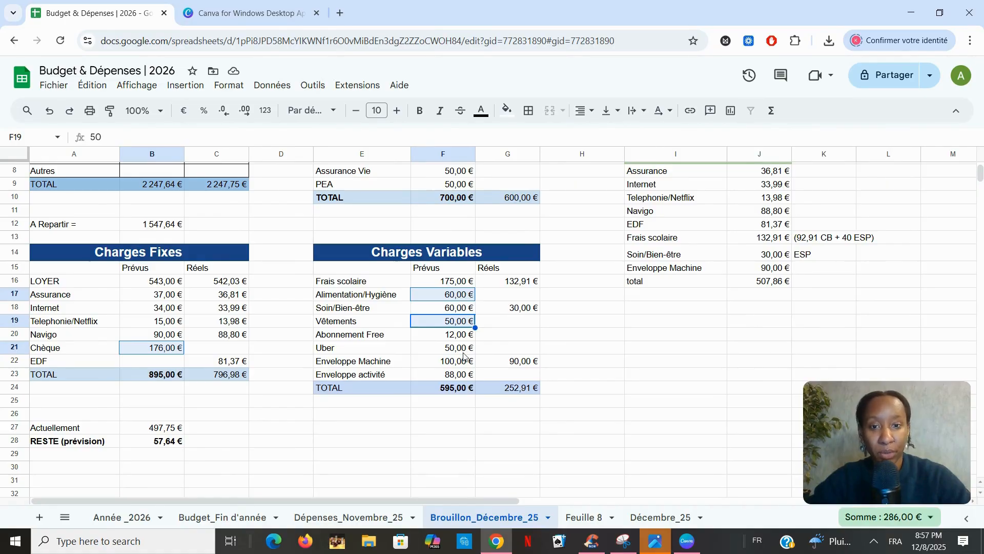
{"action": "left_click", "coordinate": [460, 376], "text": "ctrl"}
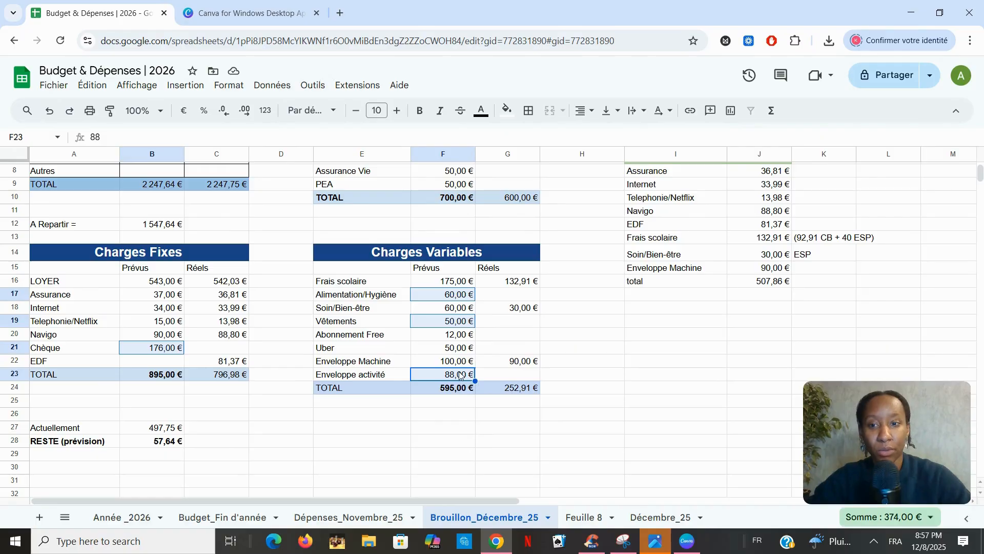
- Add the planned Assurance Vie and PEA amounts to the selection sum, and check the planned Uber and actual EDF amounts
{"action": "scroll", "coordinate": [538, 304], "scroll_direction": "up", "scroll_amount": 1}
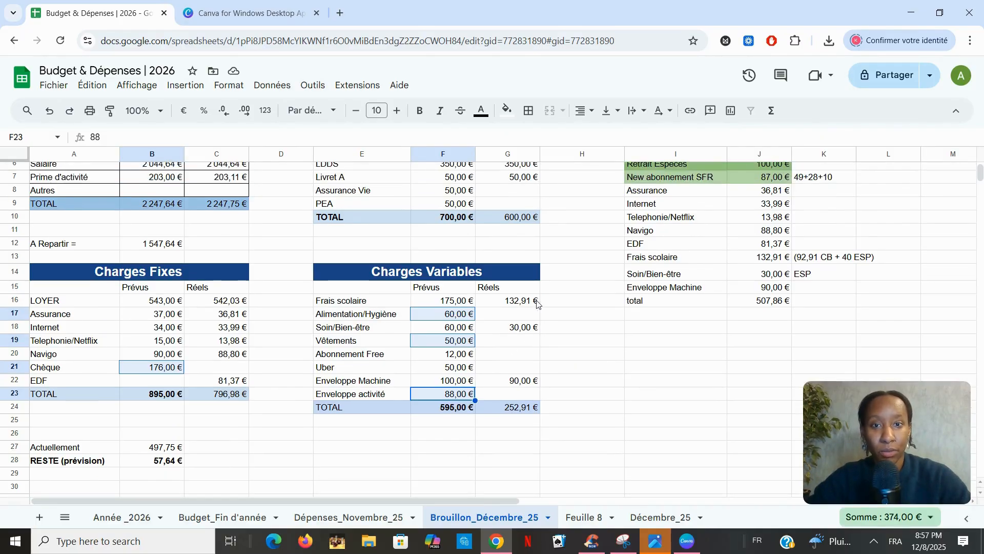
{"action": "left_click", "coordinate": [437, 192], "text": "ctrl"}
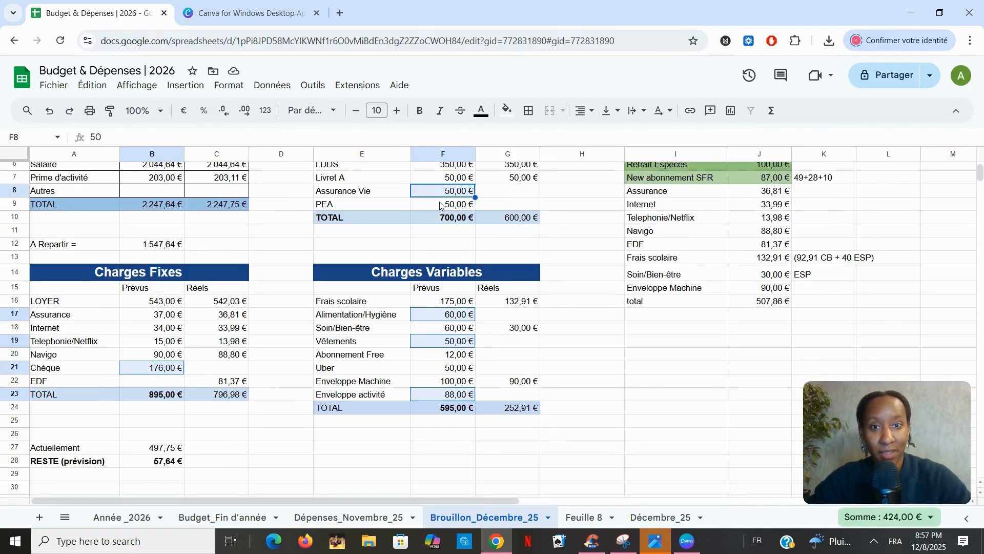
{"action": "left_click", "coordinate": [440, 206], "text": "shift"}
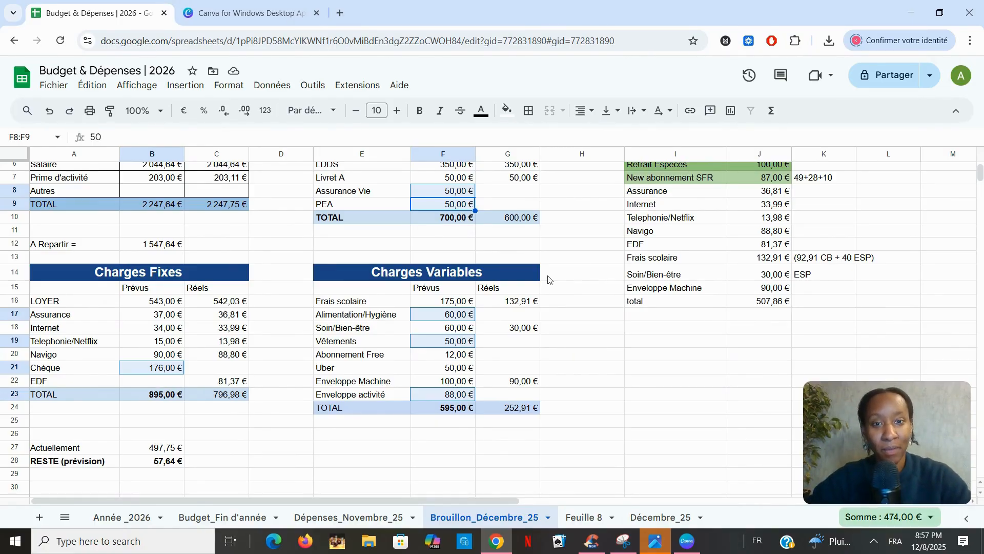
{"action": "left_click", "coordinate": [464, 373]}
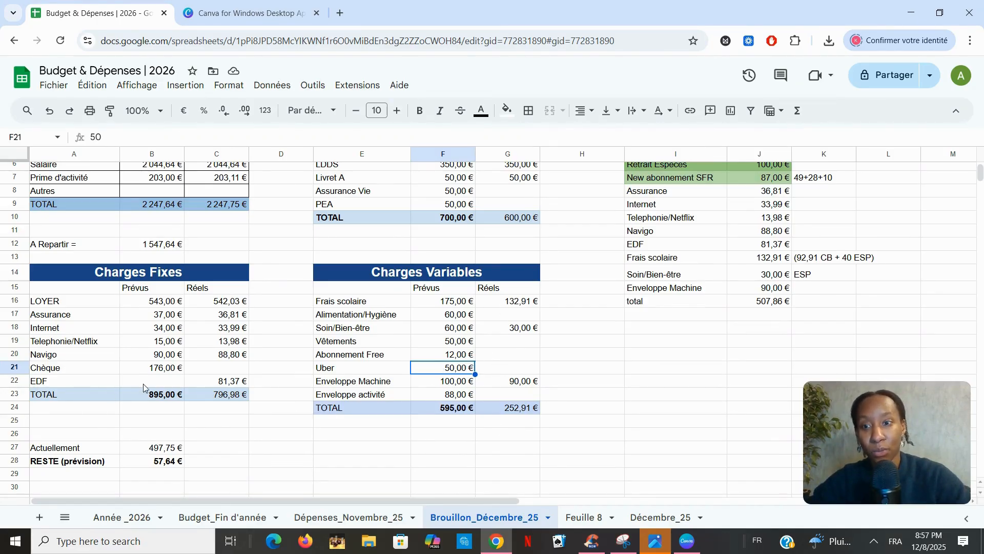
{"action": "left_click", "coordinate": [215, 383]}
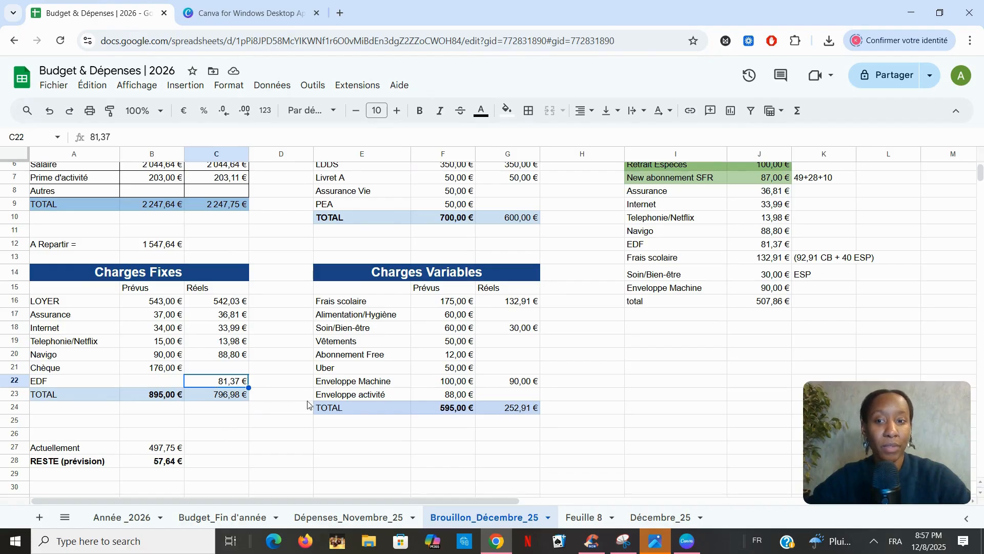
- Sum the planned Internet and Telephonie/Netflix amounts in Charges Fixes, and compare them with the sum of their actual amounts
{"action": "scroll", "coordinate": [590, 367], "scroll_direction": "up", "scroll_amount": 3}
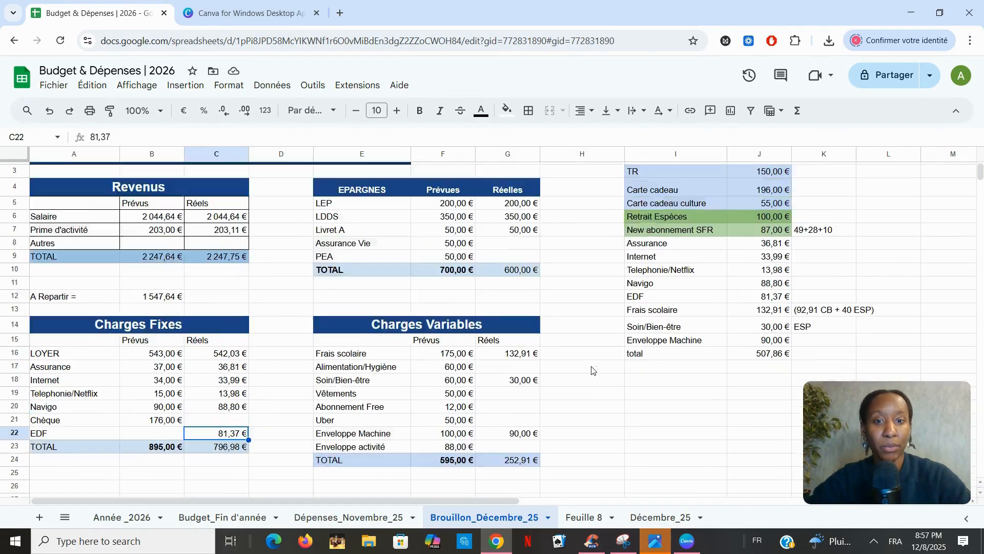
{"action": "scroll", "coordinate": [592, 370], "scroll_direction": "down", "scroll_amount": 1}
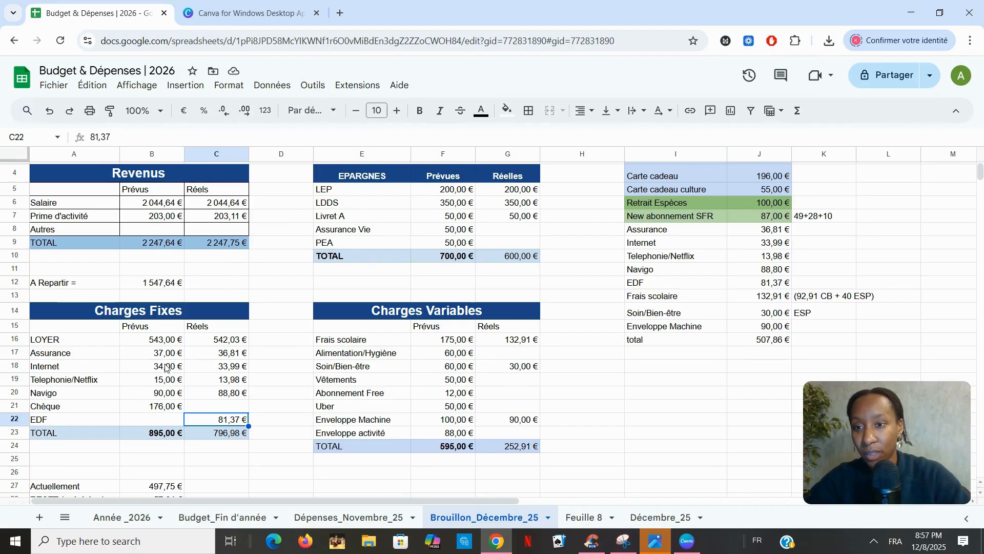
{"action": "left_click_drag", "start_coordinate": [168, 368], "coordinate": [166, 387]}
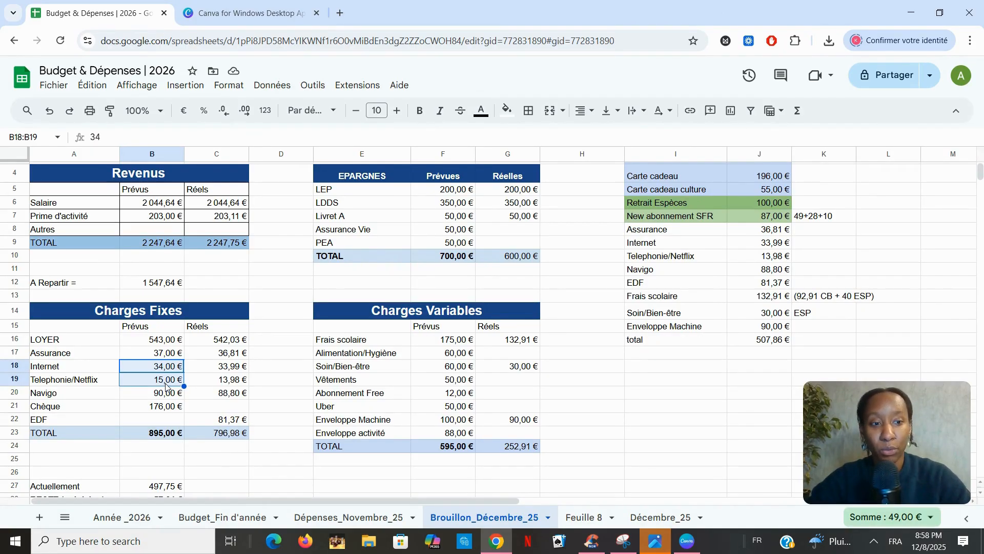
{"action": "left_click", "coordinate": [223, 370]}
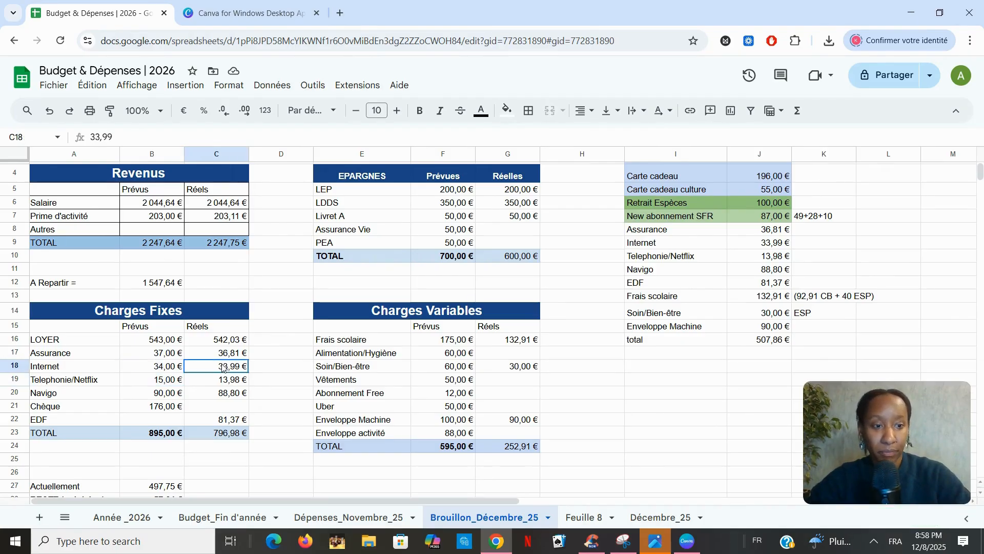
{"action": "left_click_drag", "start_coordinate": [224, 369], "coordinate": [226, 382]}
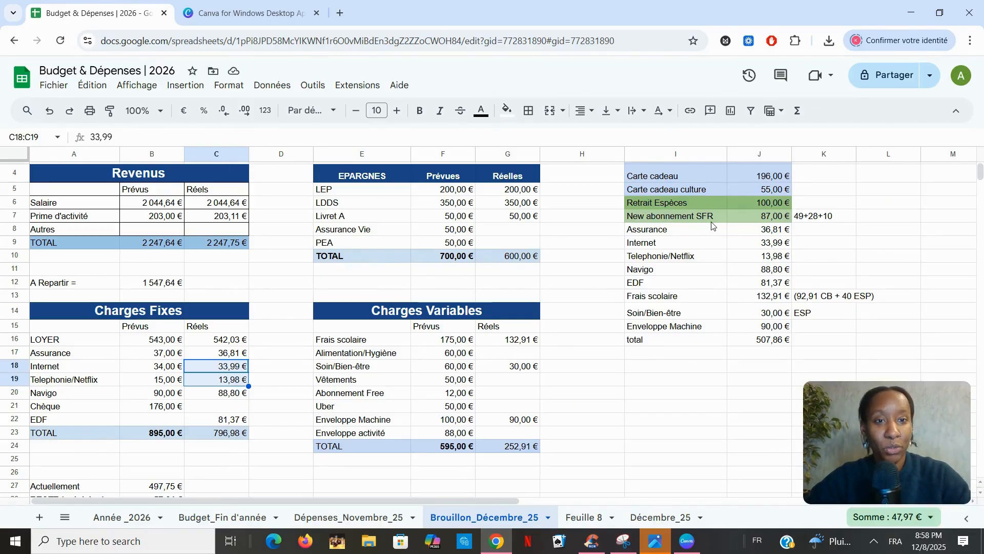
- Check the formula of the New abonnement SFR amount in the expense list and the breakdown note beside it
{"action": "scroll", "coordinate": [752, 258], "scroll_direction": "down", "scroll_amount": 1}
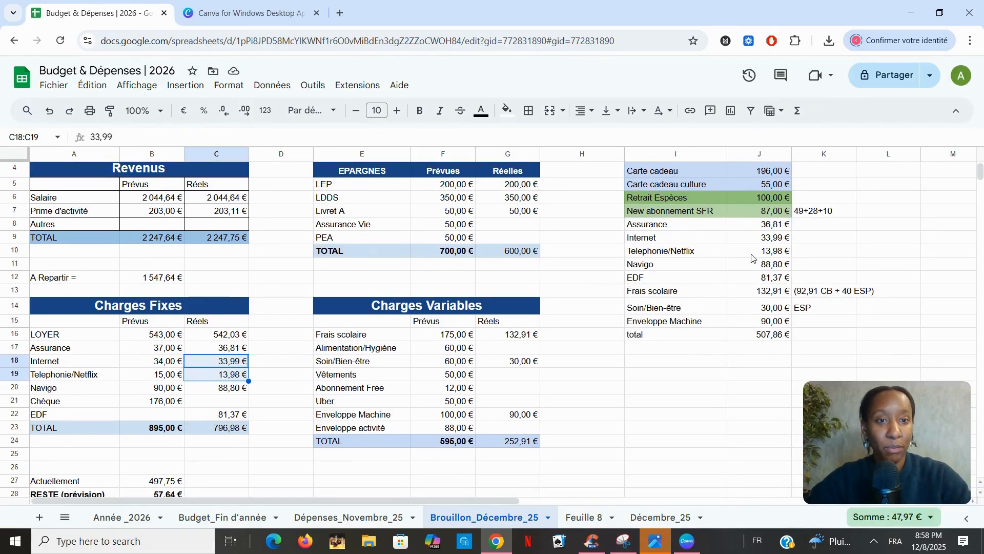
{"action": "left_click", "coordinate": [816, 214]}
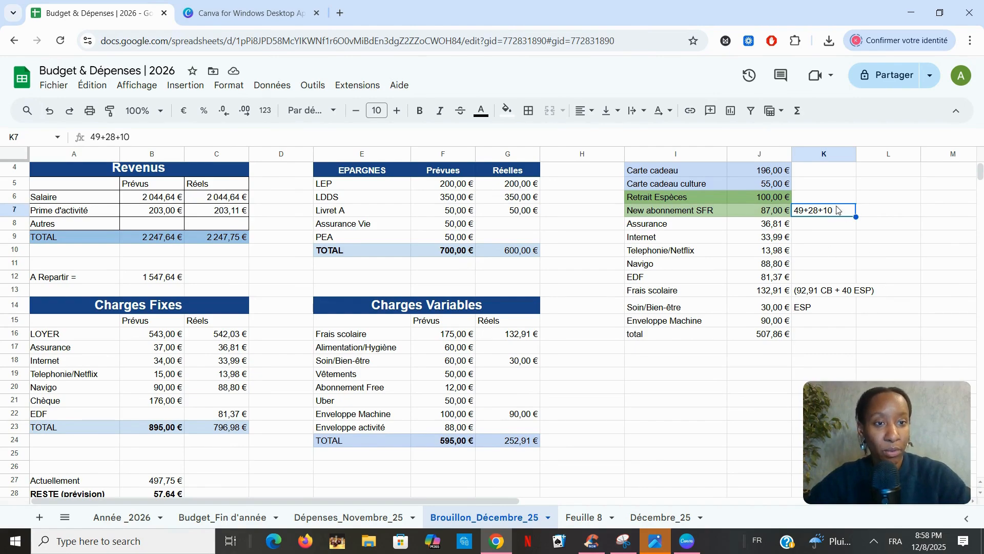
{"action": "left_click", "coordinate": [772, 215]}
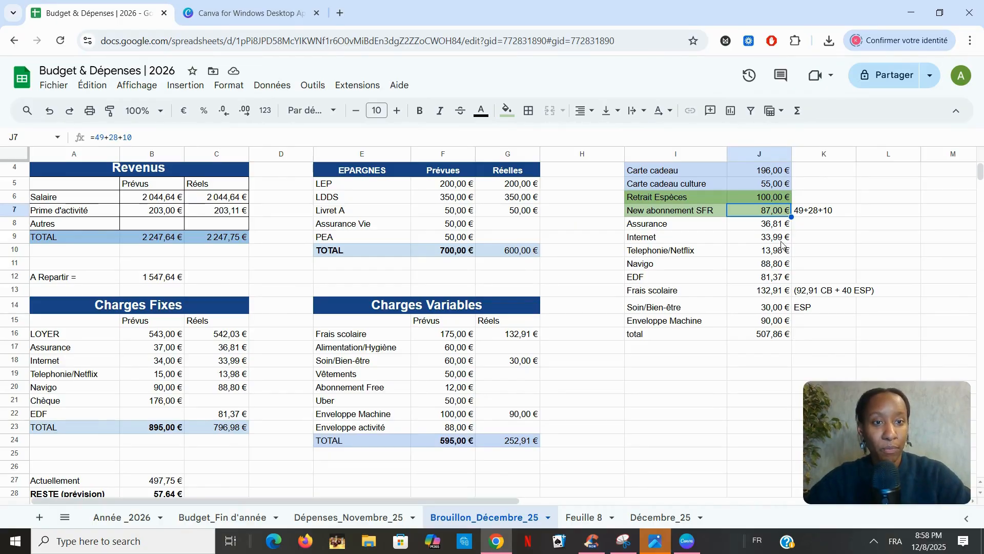
{"action": "key", "text": "Down"}
{"action": "left_click", "coordinate": [759, 212]}
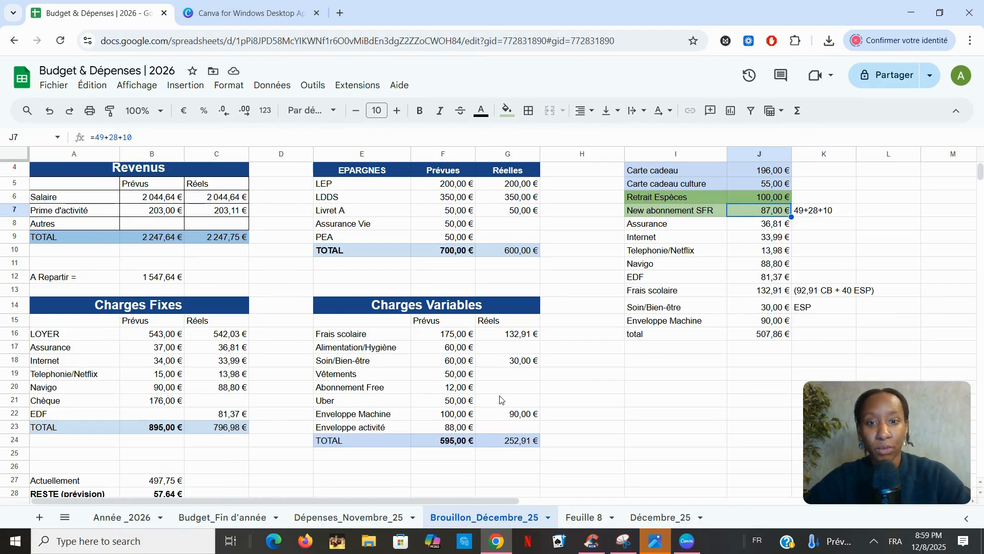
{"action": "left_click", "coordinate": [828, 214]}
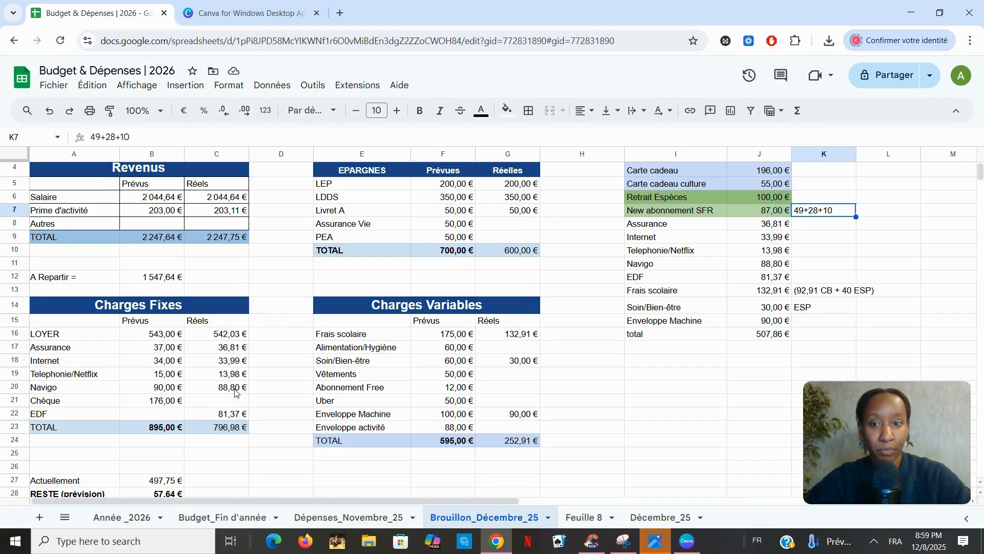
{"action": "left_click", "coordinate": [254, 365]}
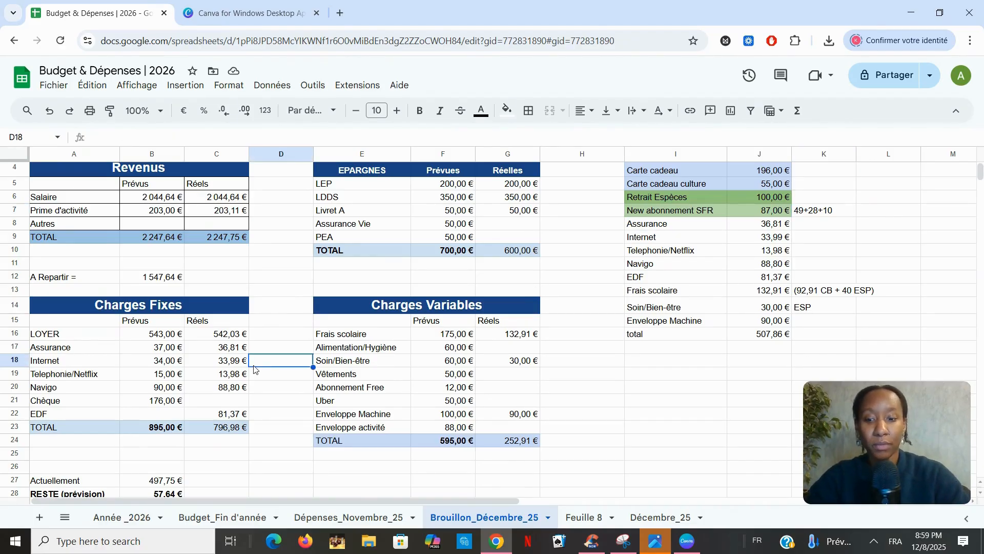
- Calculate =28+14+2 in cell I19 below the total of the expense list
{"action": "left_click", "coordinate": [652, 379]}
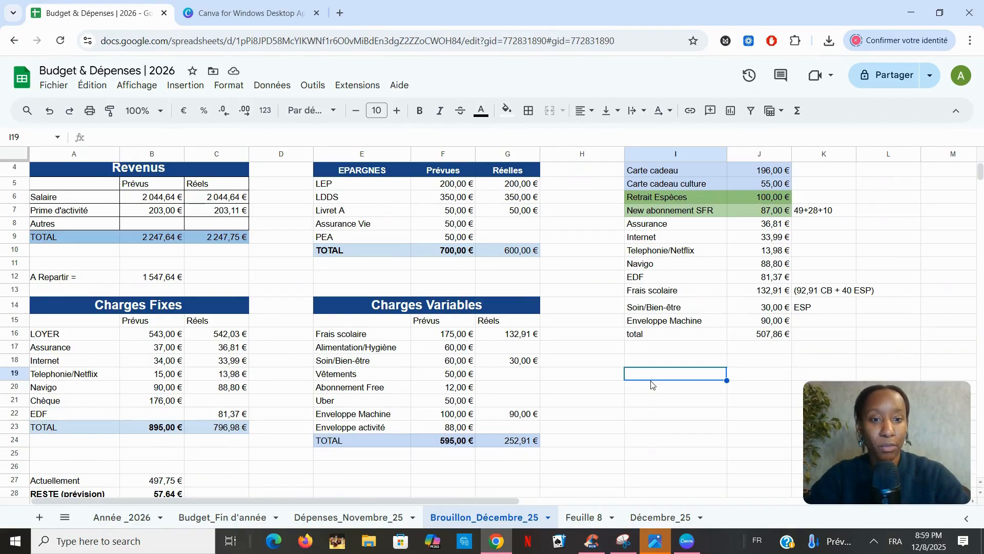
{"action": "type", "text": "=28+"}
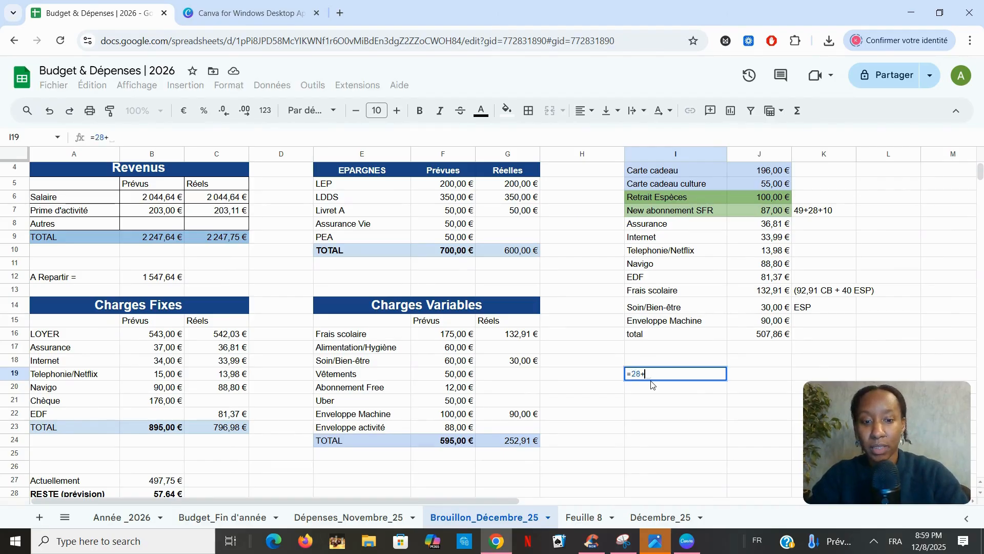
{"action": "type", "text": "13"}
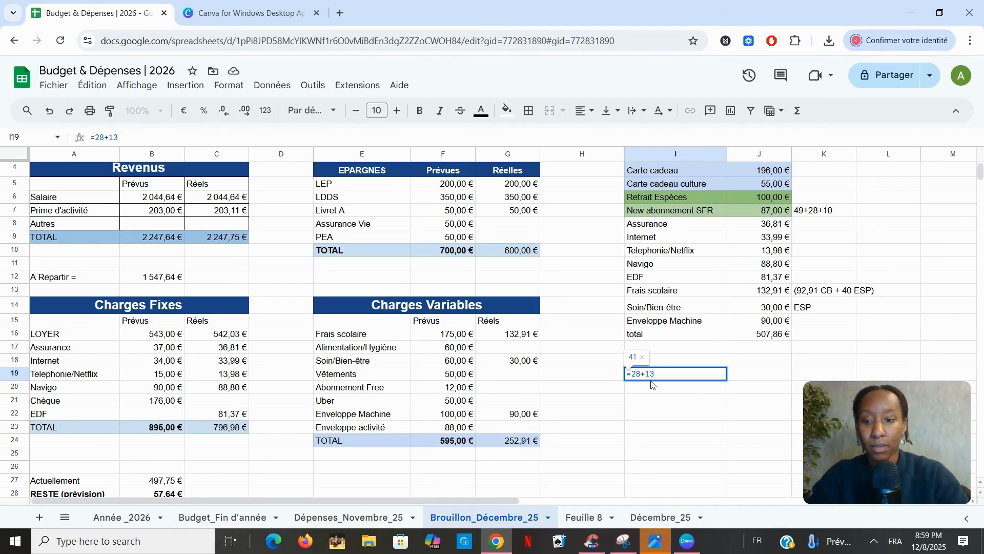
{"action": "type", "text": ";98"}
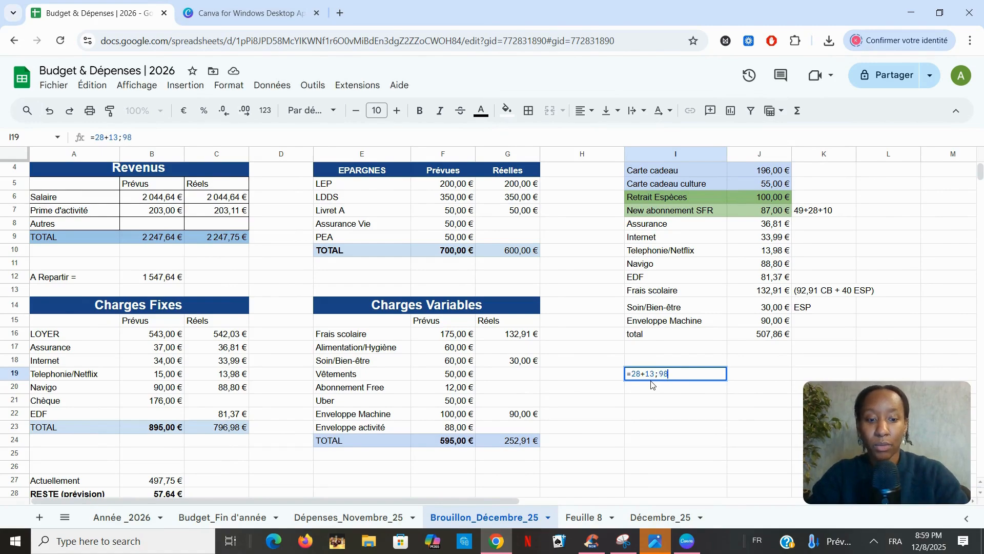
{"action": "key", "text": "BackSpace"}
{"action": "key", "text": "BackSpace"}
{"action": "key", "text": "BackSpace"}
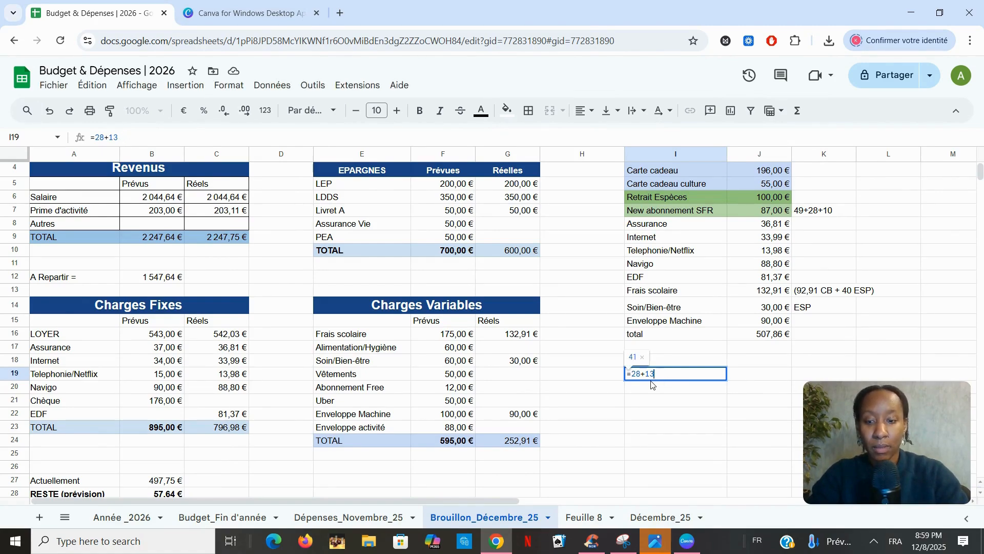
{"action": "type", "text": ","}
{"action": "key", "text": "BackSpace"}
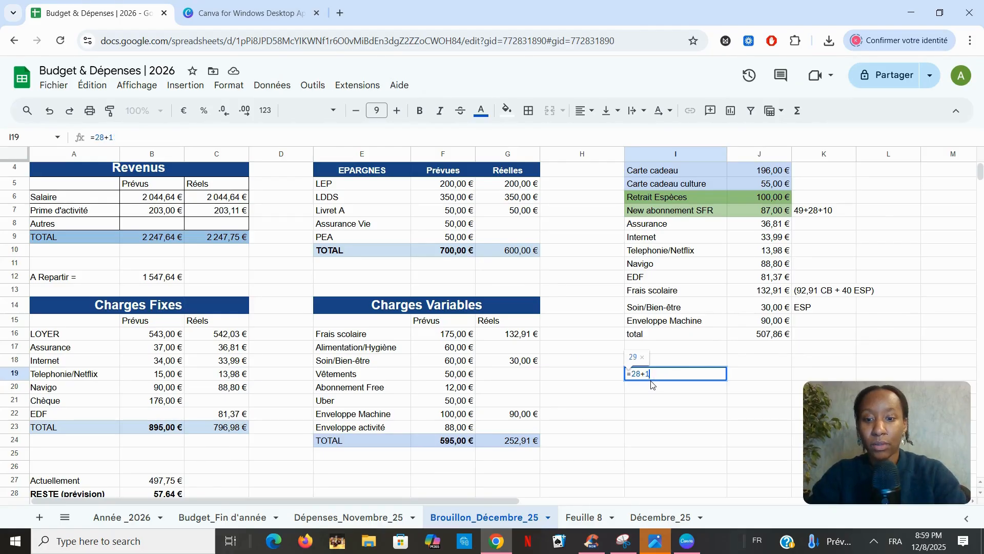
{"action": "type", "text": "4"}
{"action": "key", "text": "BackSpace"}
{"action": "type", "text": "6"}
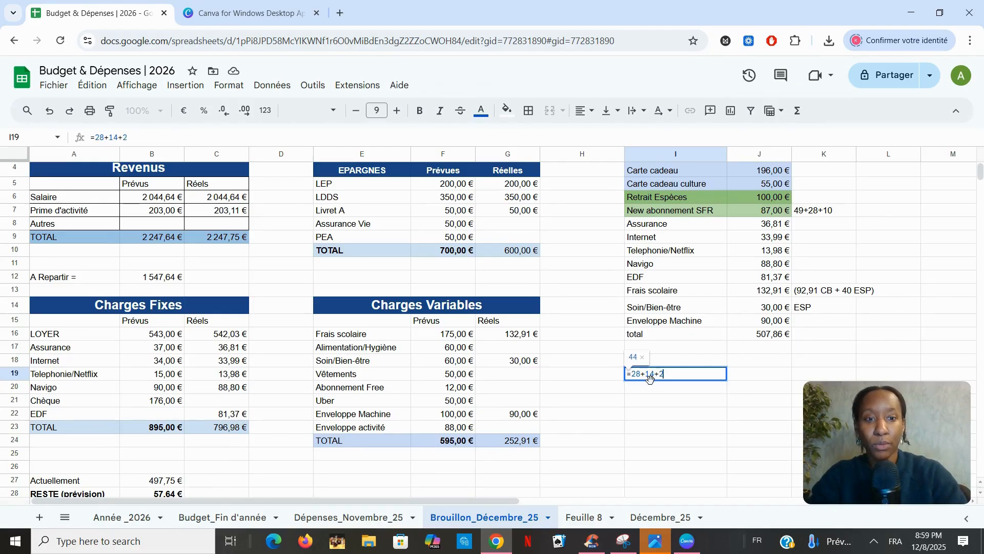
{"action": "key", "text": "Return"}
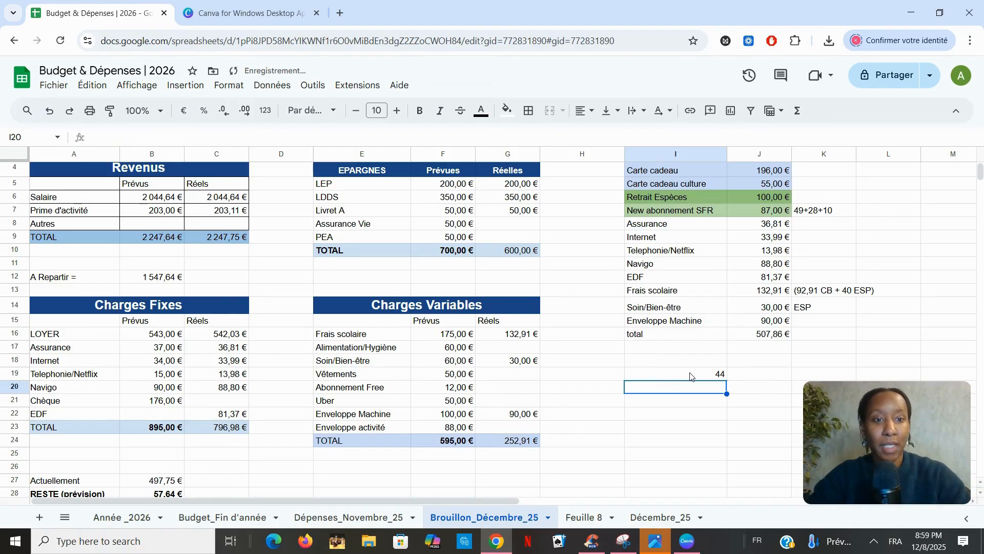
- Compare the calculation in I19 with the sum of the actual Internet and Telephonie/Netflix amounts, and delete the calculation
{"action": "left_click", "coordinate": [711, 376]}
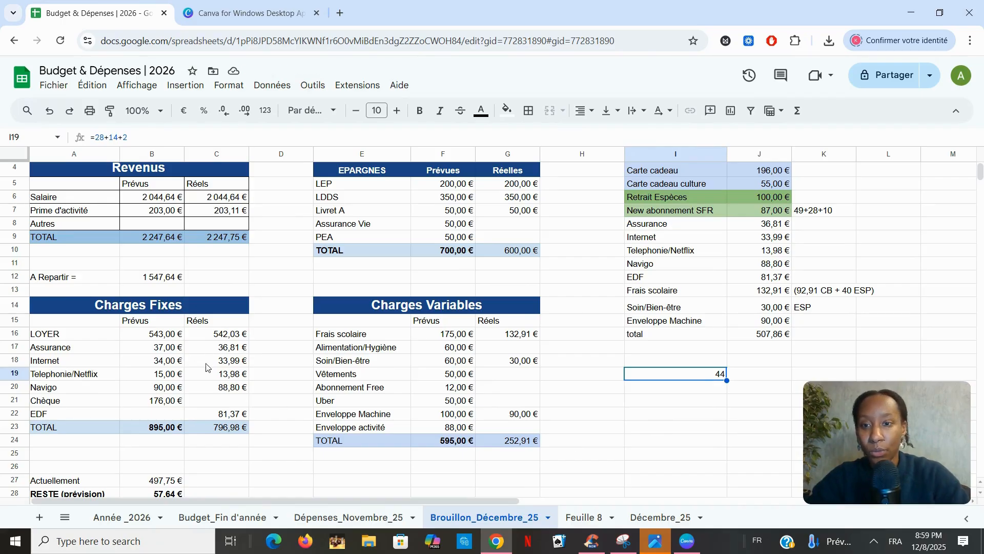
{"action": "left_click_drag", "start_coordinate": [207, 365], "coordinate": [213, 378]}
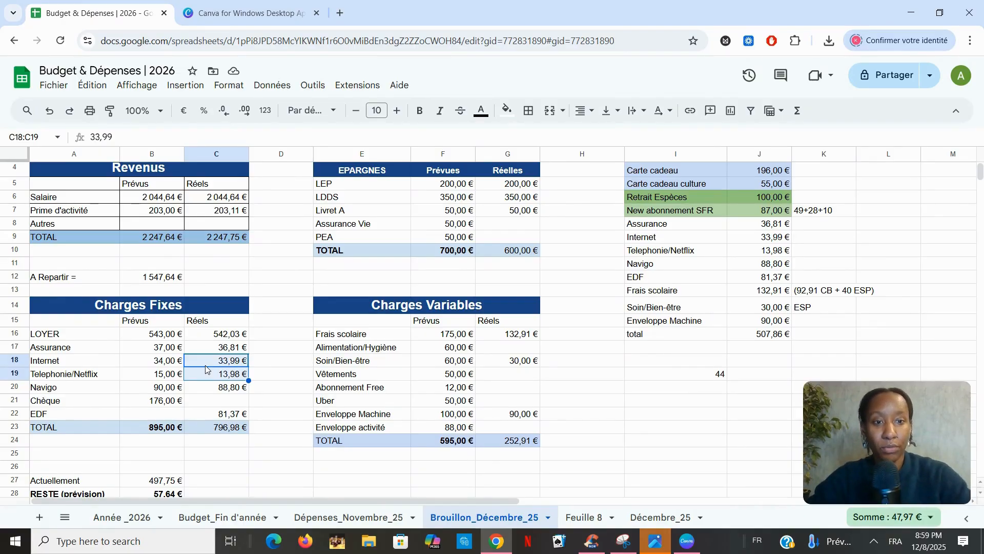
{"action": "left_click", "coordinate": [713, 378]}
{"action": "key", "text": "Delete"}
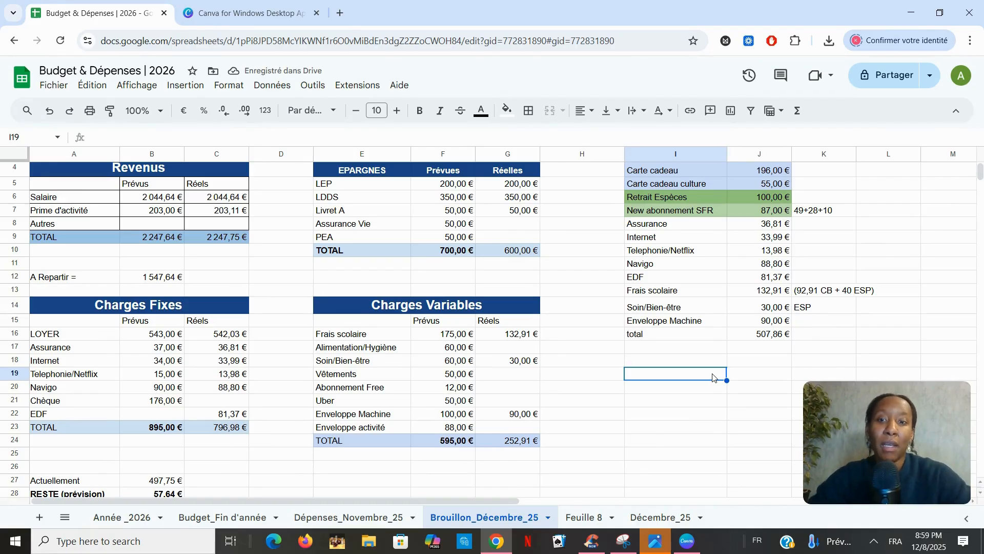
- Compare the summed planned amounts for Internet and Telephonie/Netflix with their summed actual amounts again
{"action": "left_click", "coordinate": [154, 360]}
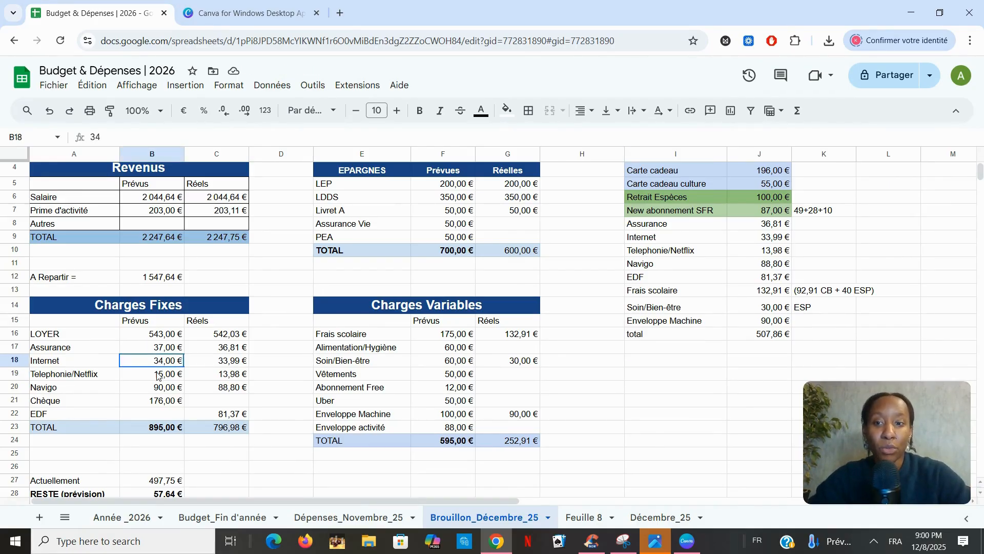
{"action": "left_click", "coordinate": [158, 374], "text": "shift"}
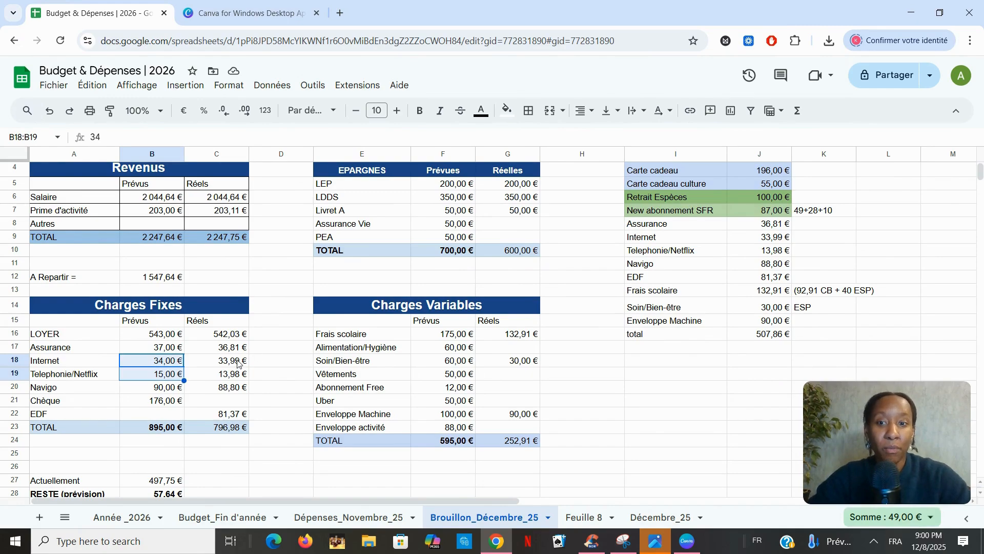
{"action": "left_click_drag", "start_coordinate": [237, 363], "coordinate": [235, 379]}
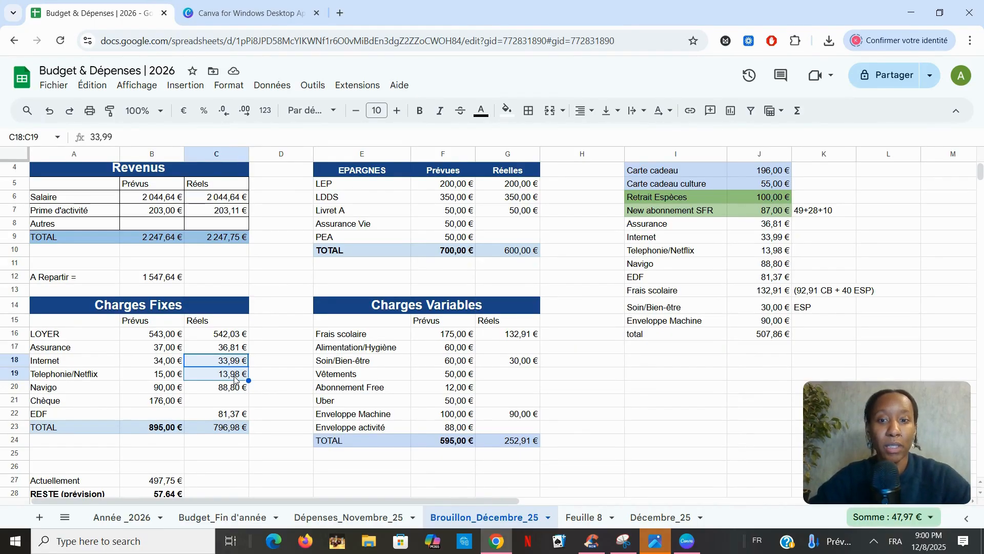
- Rename the Abonnement Free label in the variable charges table as Abonnement Téléphonique
{"action": "left_click", "coordinate": [442, 392]}
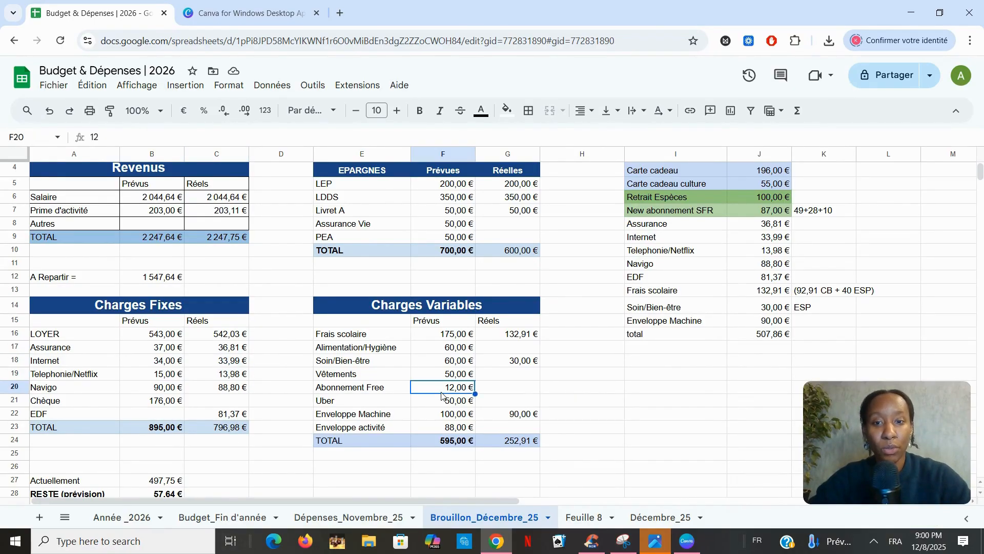
{"action": "left_click", "coordinate": [503, 388]}
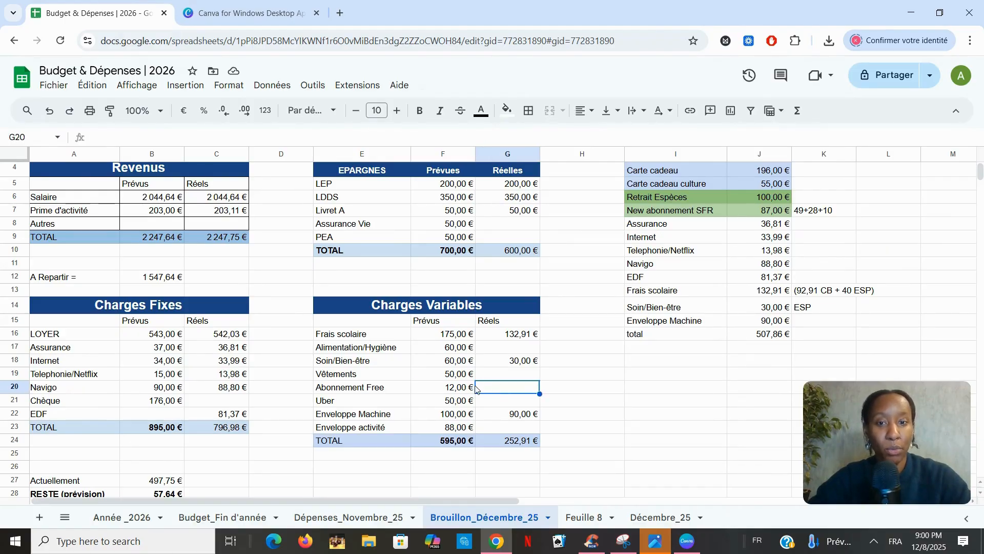
{"action": "left_click", "coordinate": [458, 389]}
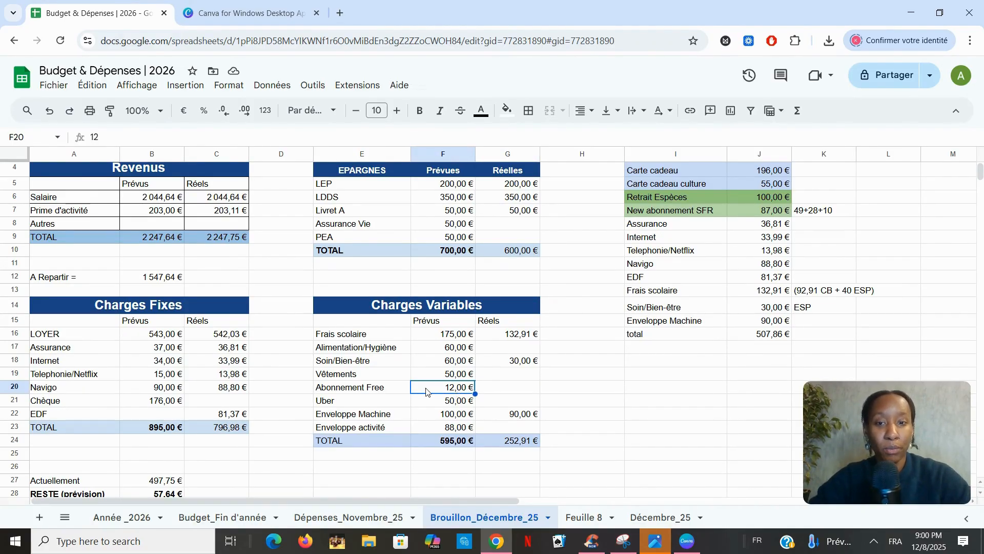
{"action": "left_click", "coordinate": [376, 390]}
{"action": "left_click", "coordinate": [222, 132]}
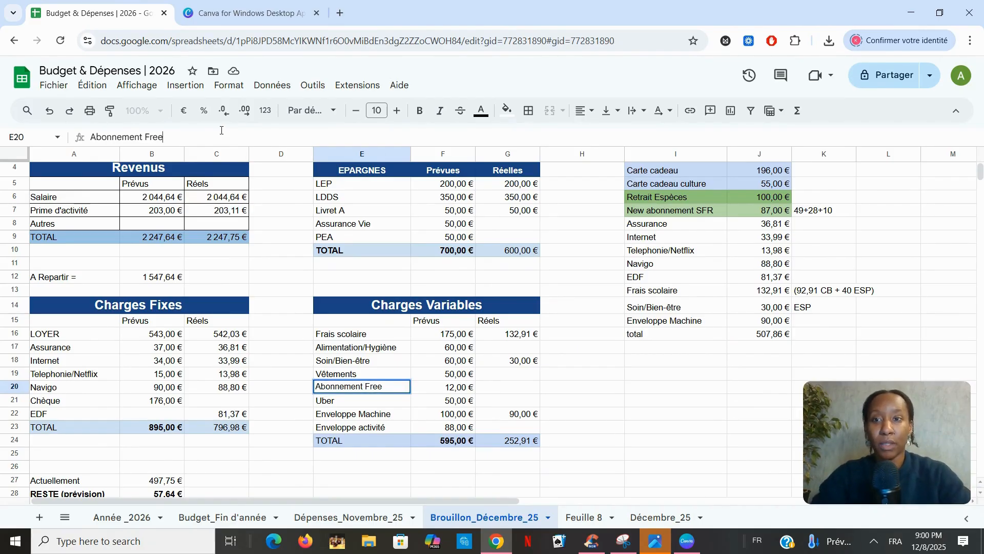
{"action": "key", "text": "BackSpace"}
{"action": "key", "text": "BackSpace"}
{"action": "key", "text": "BackSpace"}
{"action": "type", "text": "Téléphonoe"}
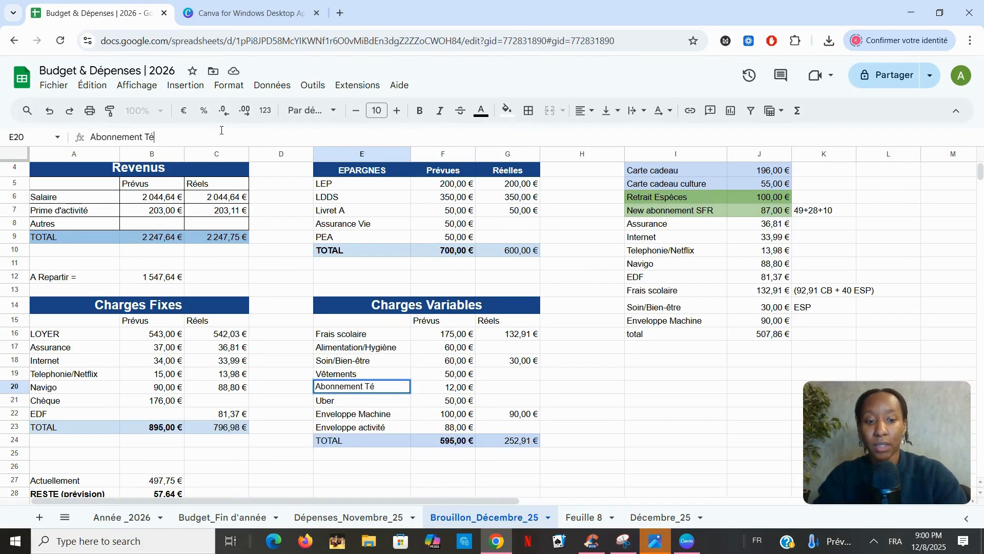
{"action": "key", "text": "BackSpace"}
{"action": "key", "text": "BackSpace"}
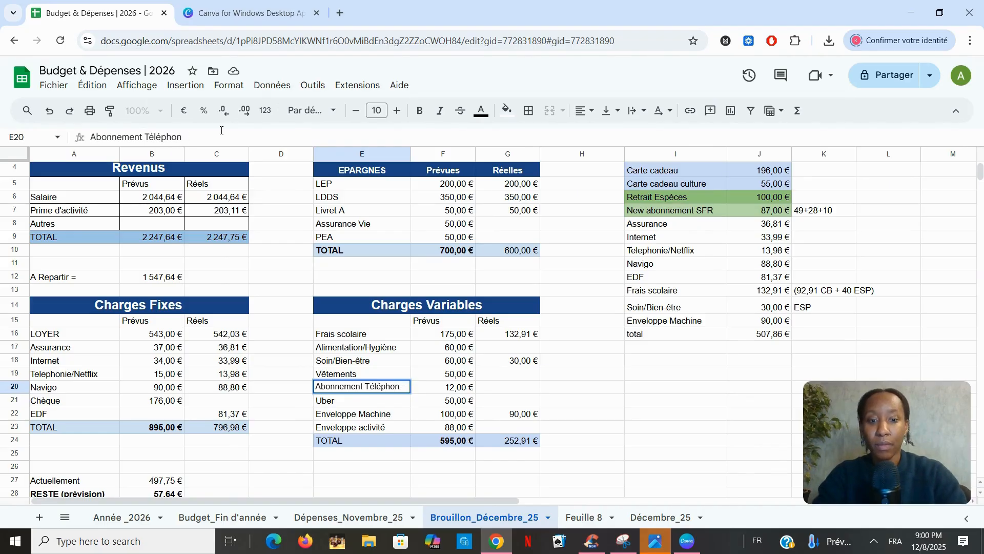
{"action": "type", "text": "i"}
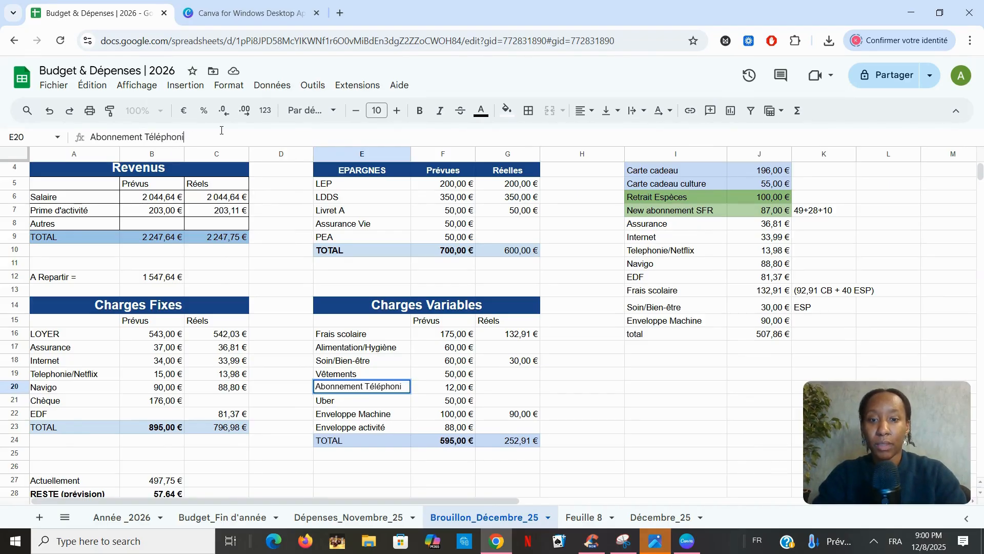
{"action": "type", "text": "que"}
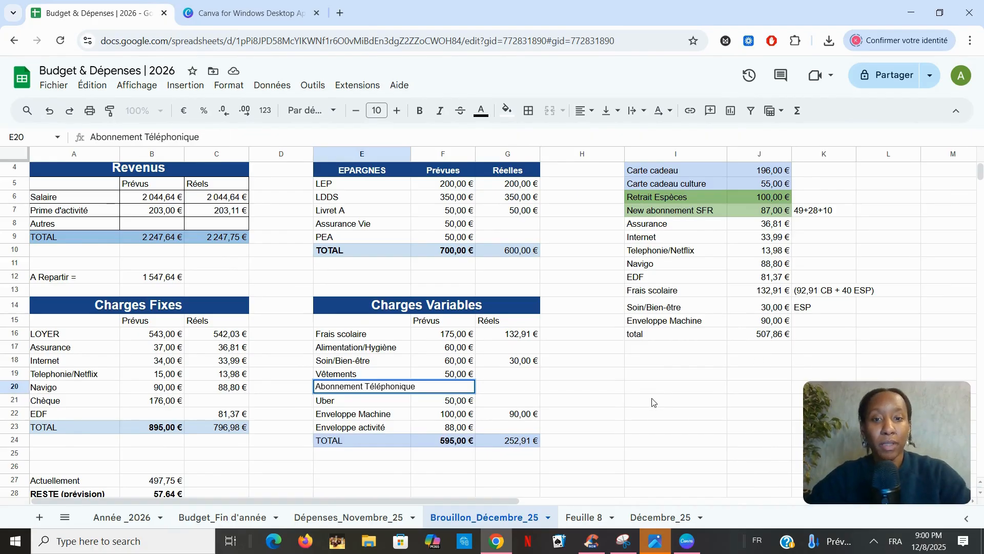
{"action": "left_click", "coordinate": [653, 402]}
- Enter 0 as the actual amount for the telephone subscription in the variable charges
{"action": "left_click", "coordinate": [500, 393]}
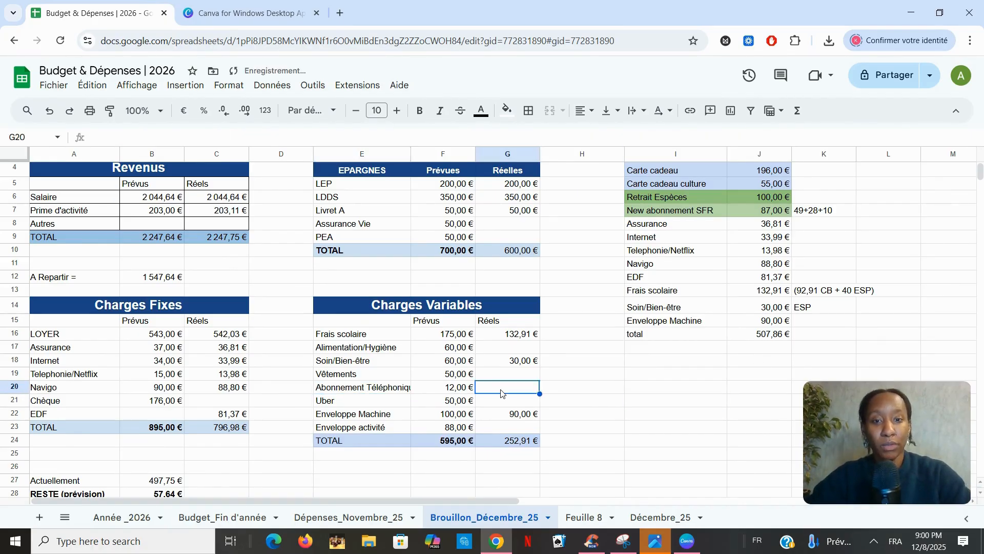
{"action": "type", "text": "0"}
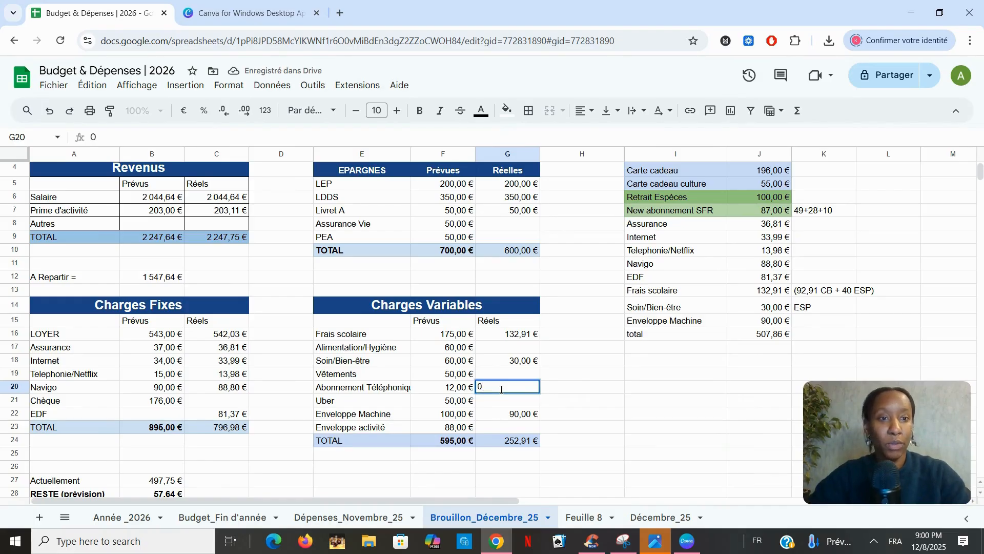
{"action": "key", "text": "Return"}
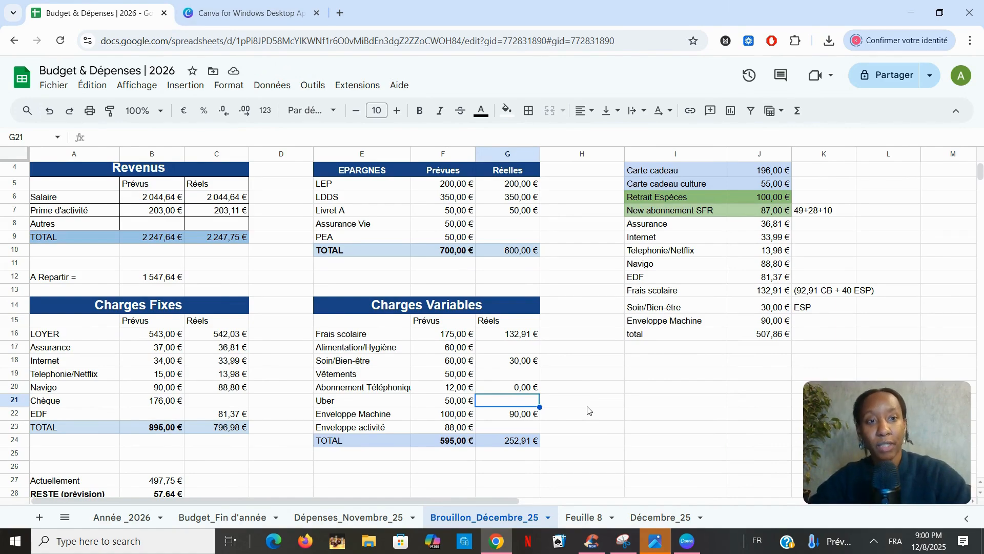
- Check the formula behind the New abonnement SFR amount in the expense list once more
{"action": "left_click", "coordinate": [767, 202]}
{"action": "left_click", "coordinate": [778, 222]}
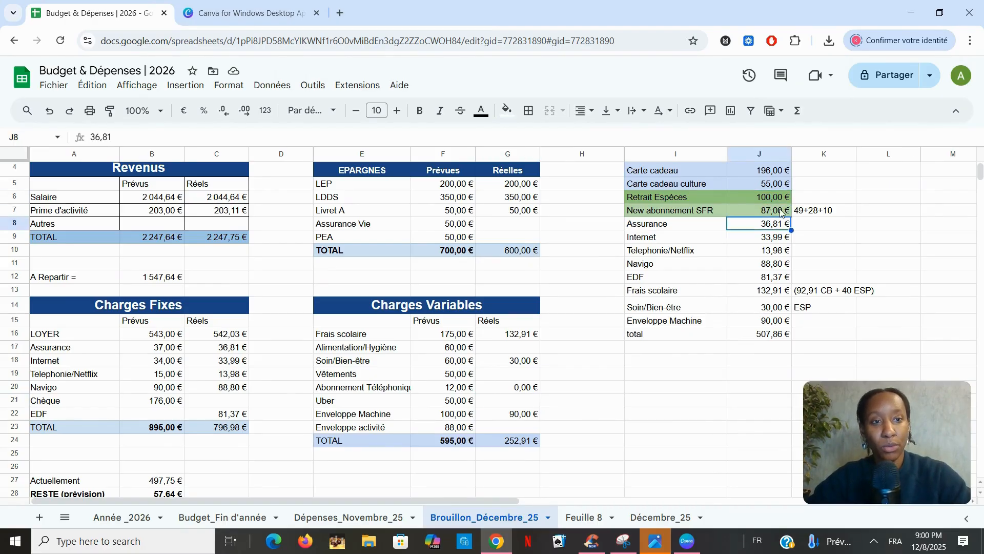
{"action": "left_click", "coordinate": [781, 213]}
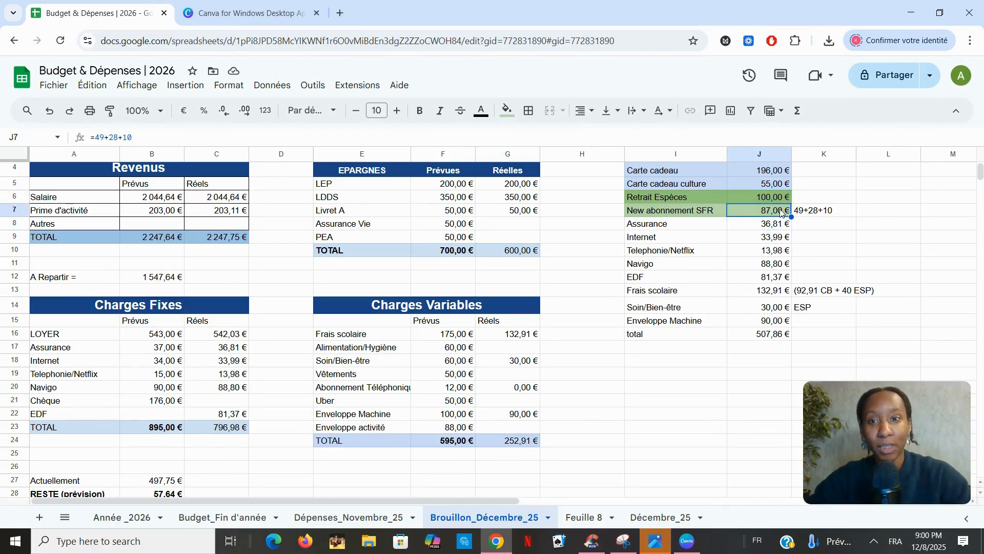
- Review the December budget tables from revenues down to the remaining balance, and check the formula of the Actuellement amount
{"action": "scroll", "coordinate": [455, 401], "scroll_direction": "up", "scroll_amount": 2}
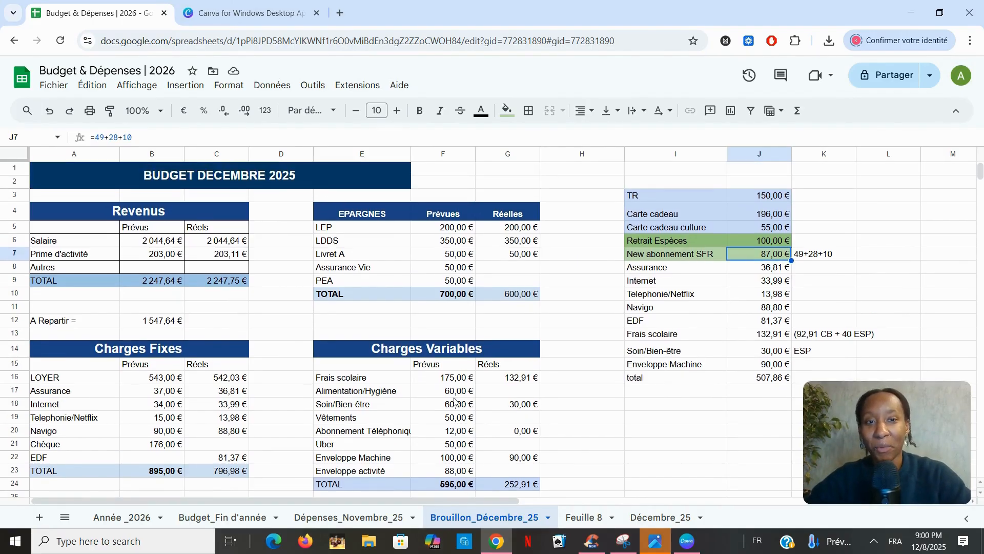
{"action": "scroll", "coordinate": [454, 401], "scroll_direction": "down", "scroll_amount": 4}
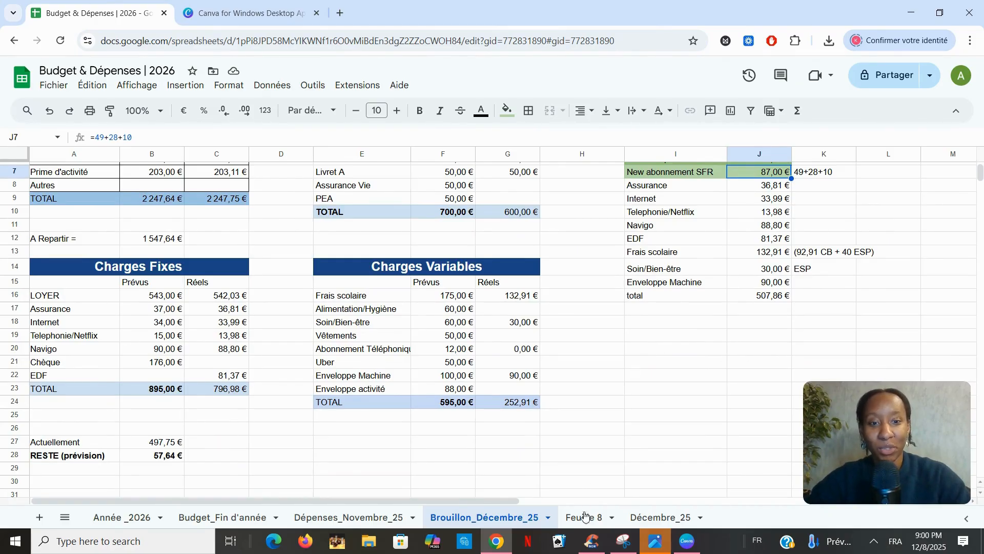
{"action": "scroll", "coordinate": [587, 431], "scroll_direction": "up", "scroll_amount": 1}
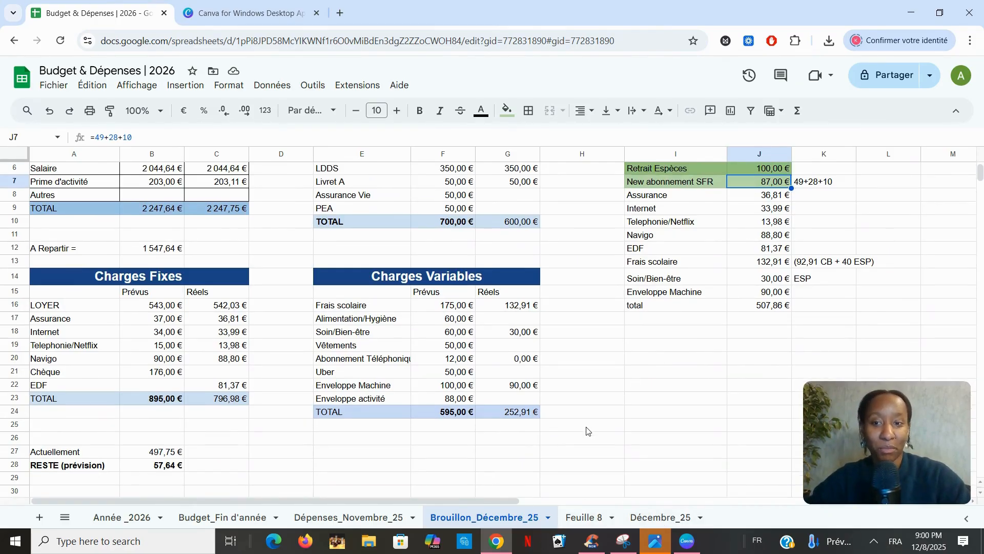
{"action": "scroll", "coordinate": [587, 431], "scroll_direction": "up", "scroll_amount": 3}
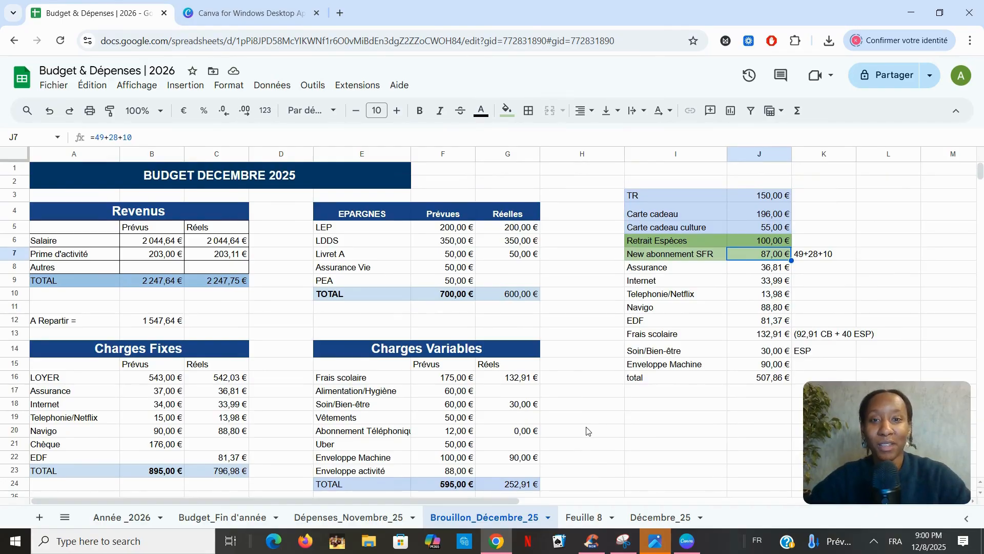
{"action": "scroll", "coordinate": [587, 431], "scroll_direction": "down", "scroll_amount": 3}
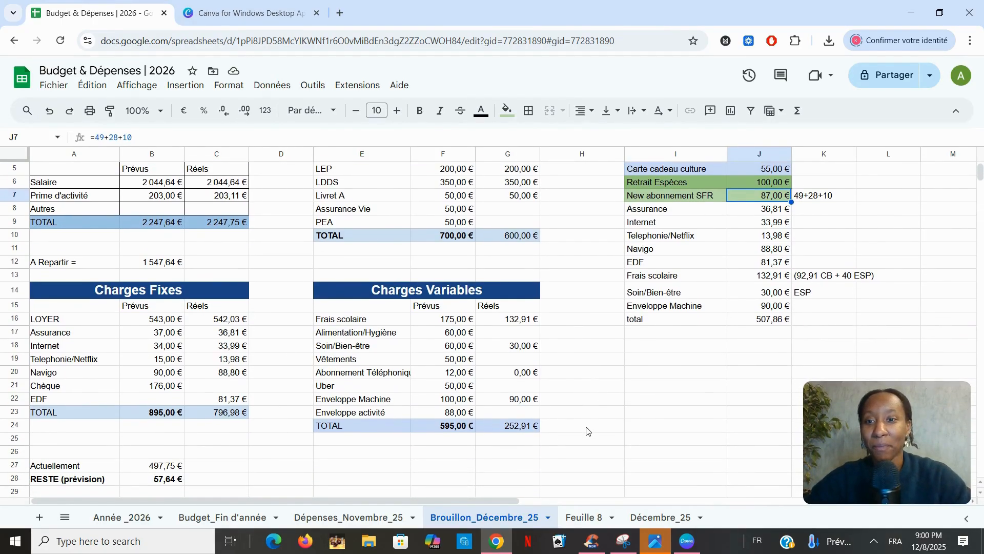
{"action": "scroll", "coordinate": [455, 421], "scroll_direction": "up", "scroll_amount": 2}
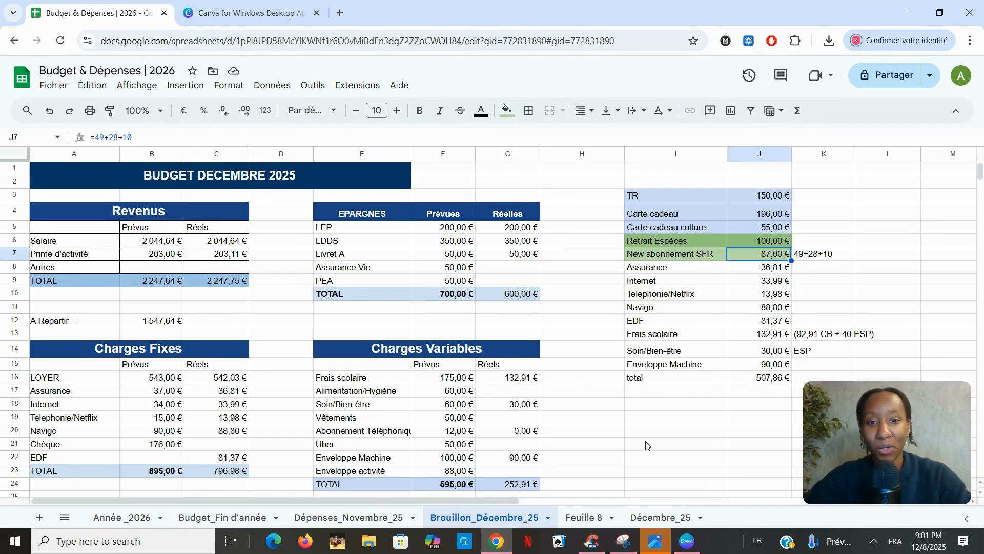
{"action": "scroll", "coordinate": [647, 445], "scroll_direction": "down", "scroll_amount": 2}
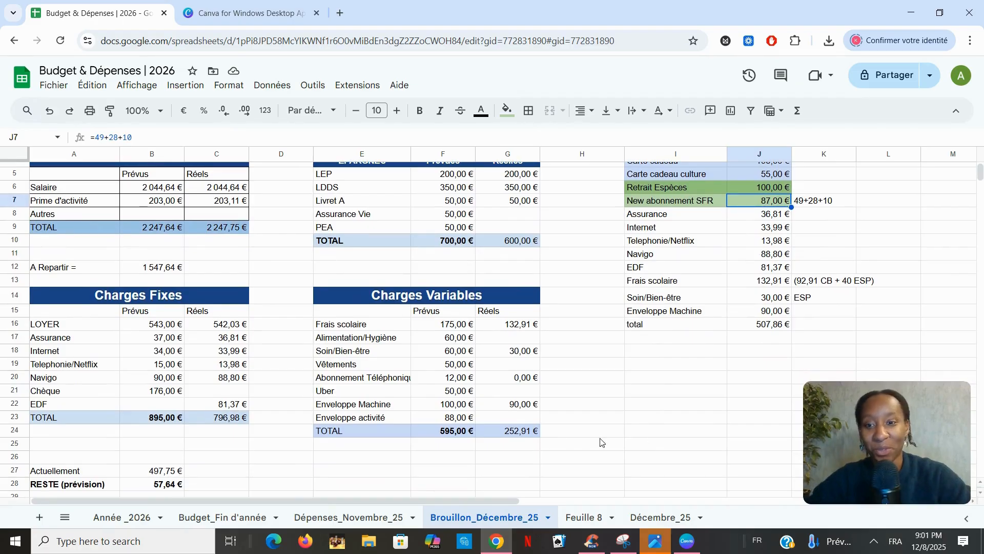
{"action": "scroll", "coordinate": [554, 439], "scroll_direction": "down", "scroll_amount": 1}
{"action": "left_click", "coordinate": [174, 447]}
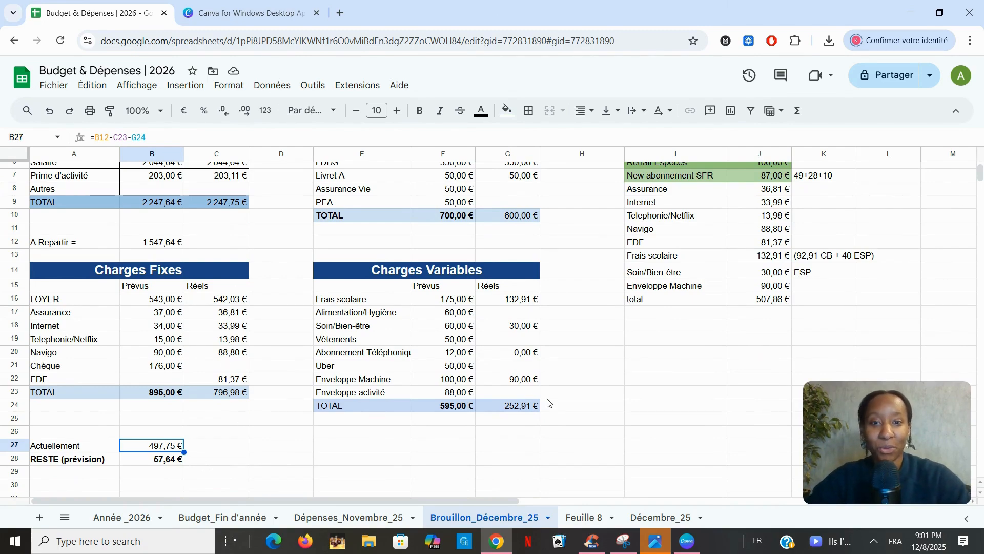
- Examine the Assurance Vie and PEA rows of the savings table and the actual Enveloppe Machine amount
{"action": "scroll", "coordinate": [533, 397], "scroll_direction": "up", "scroll_amount": 2}
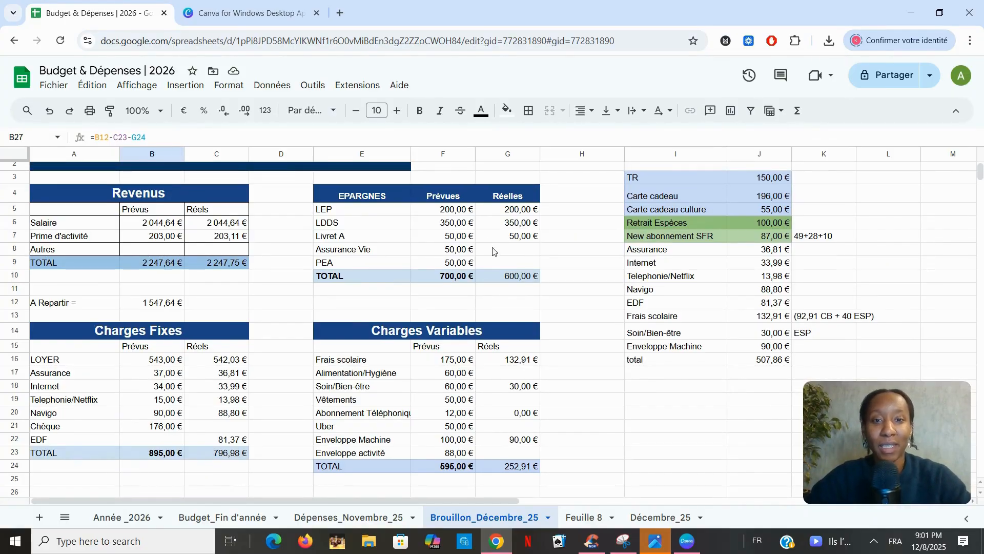
{"action": "left_click", "coordinate": [503, 263]}
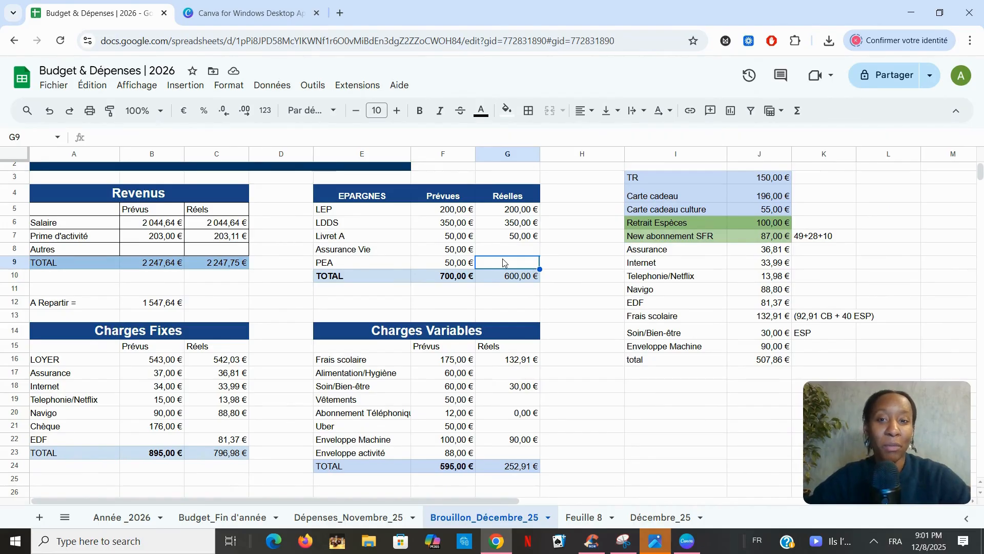
{"action": "left_click", "coordinate": [361, 251]}
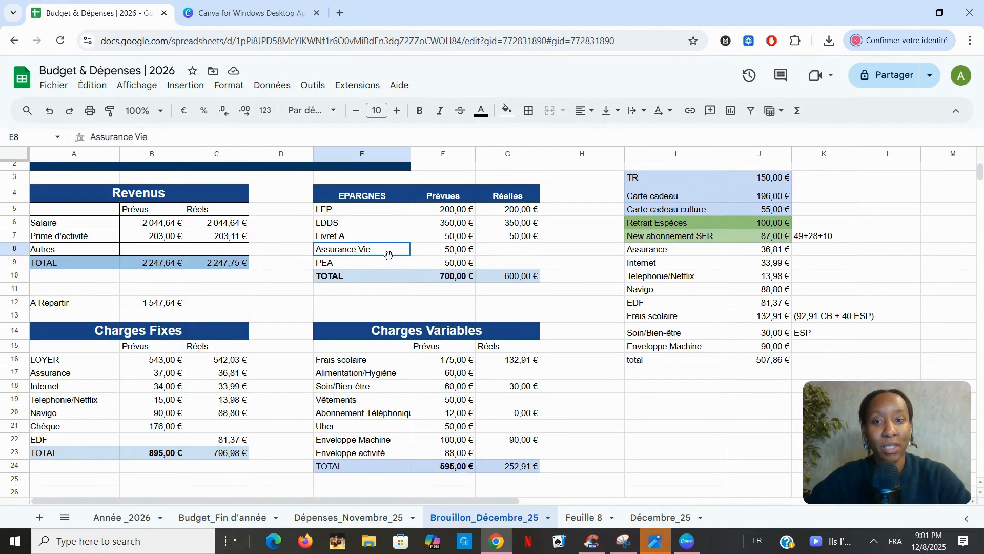
{"action": "left_click_drag", "start_coordinate": [408, 263], "coordinate": [420, 262]}
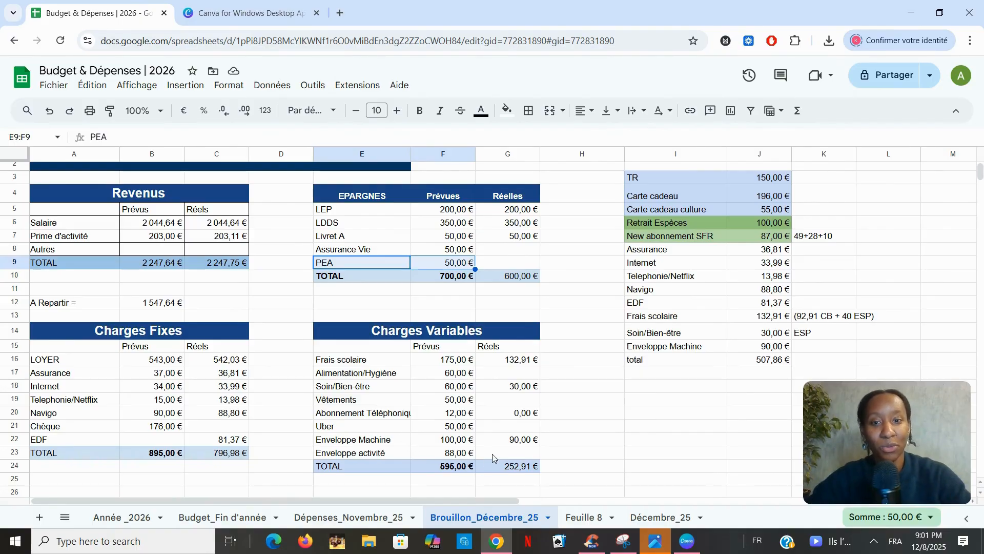
{"action": "left_click", "coordinate": [507, 444]}
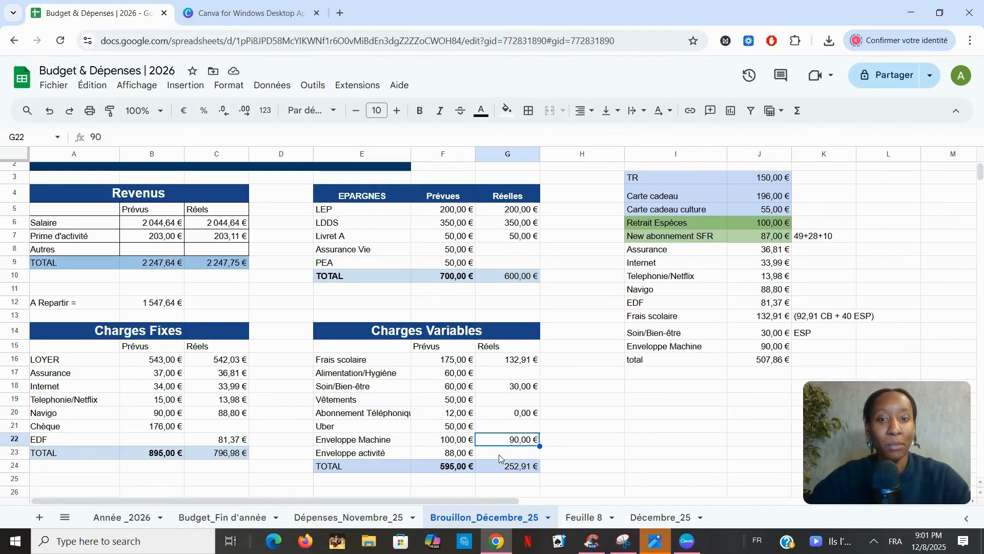
{"action": "scroll", "coordinate": [500, 458], "scroll_direction": "down", "scroll_amount": 1}
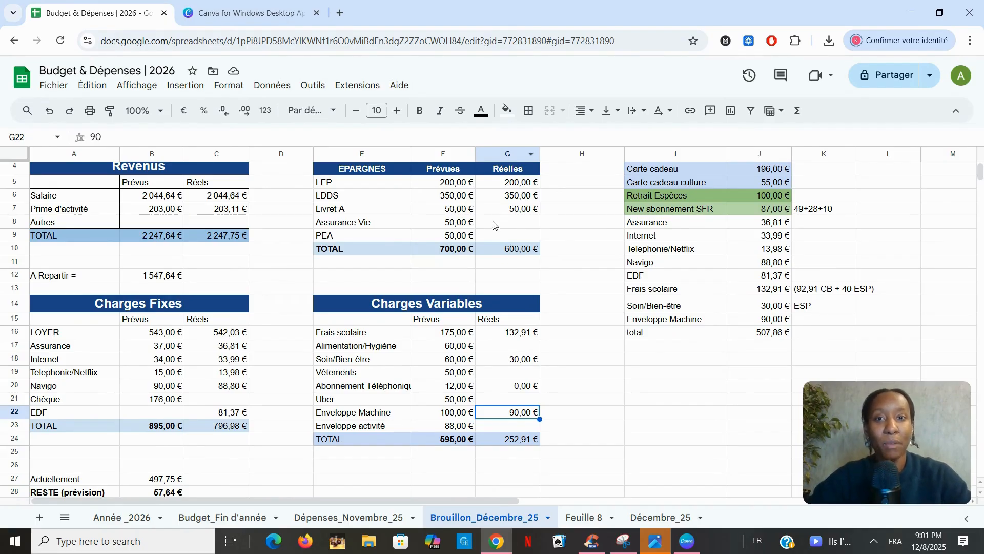
{"action": "left_click", "coordinate": [492, 237]}
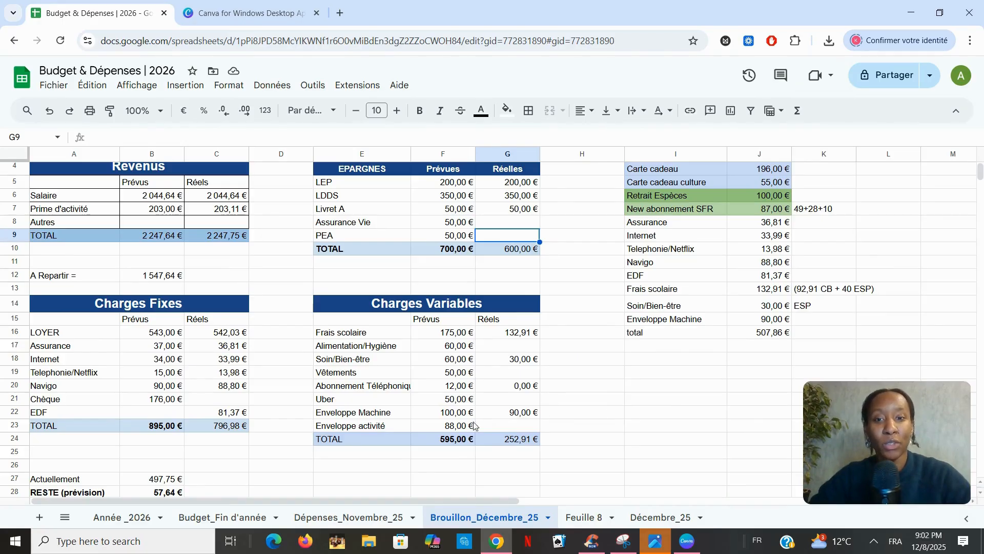
- Check the actual-amount cells for Alimentation/Hygiène, Vêtements and Enveloppe activité, and the Chèque row of the fixed charges
{"action": "left_click", "coordinate": [510, 347]}
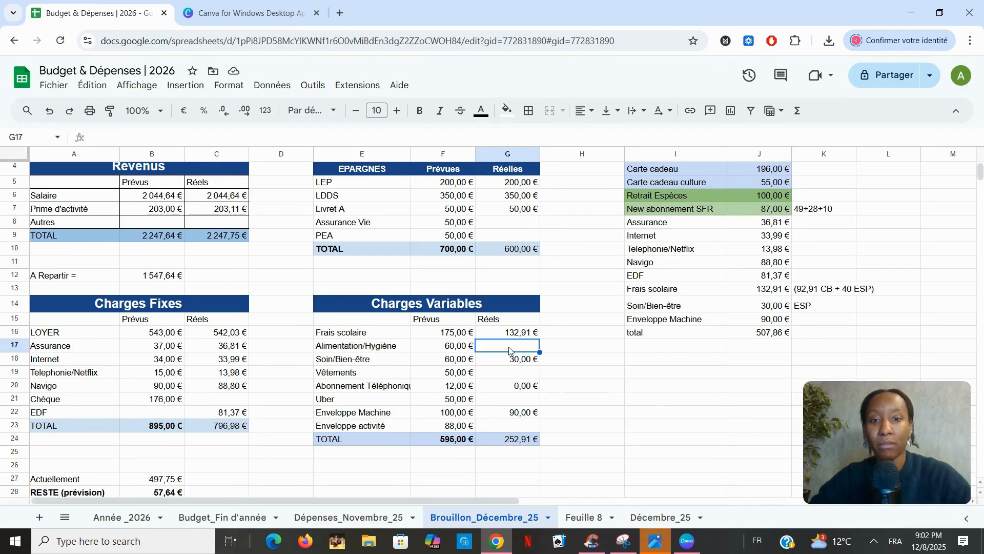
{"action": "left_click", "coordinate": [511, 374]}
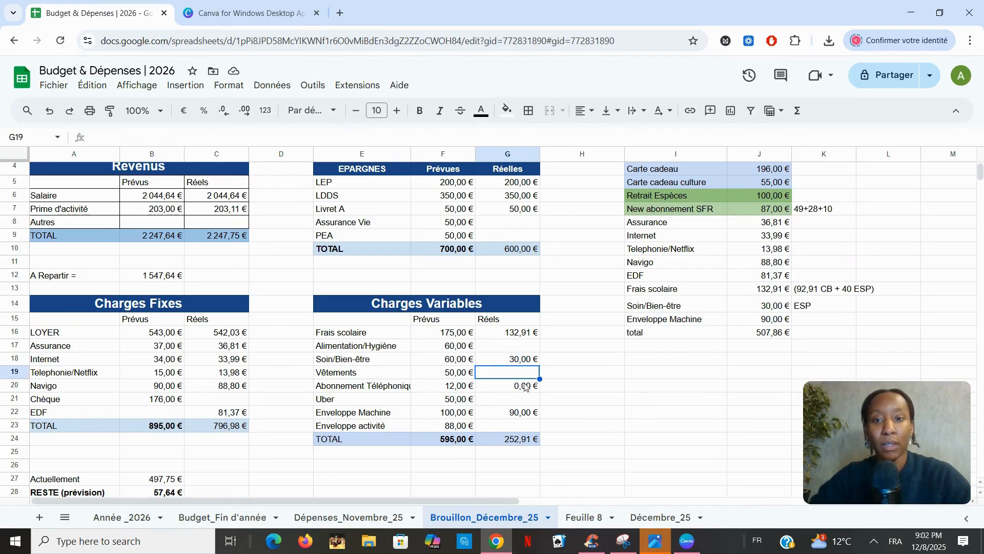
{"action": "left_click", "coordinate": [519, 425]}
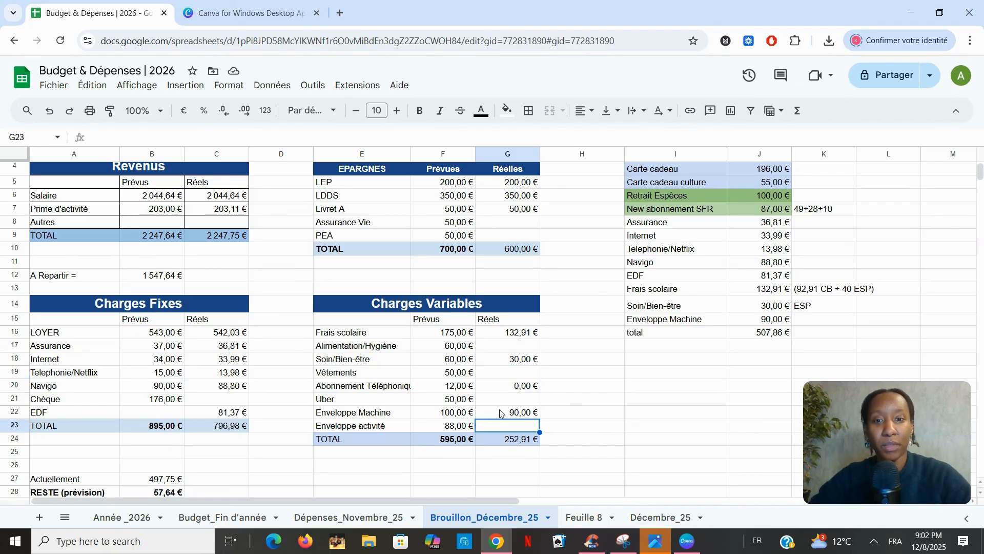
{"action": "scroll", "coordinate": [596, 398], "scroll_direction": "up", "scroll_amount": 1}
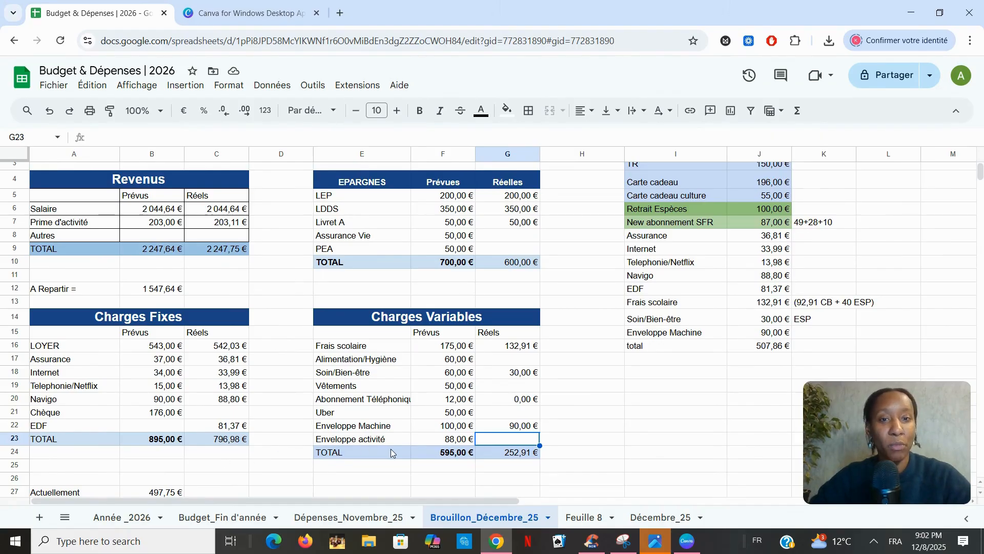
{"action": "left_click", "coordinate": [86, 414]}
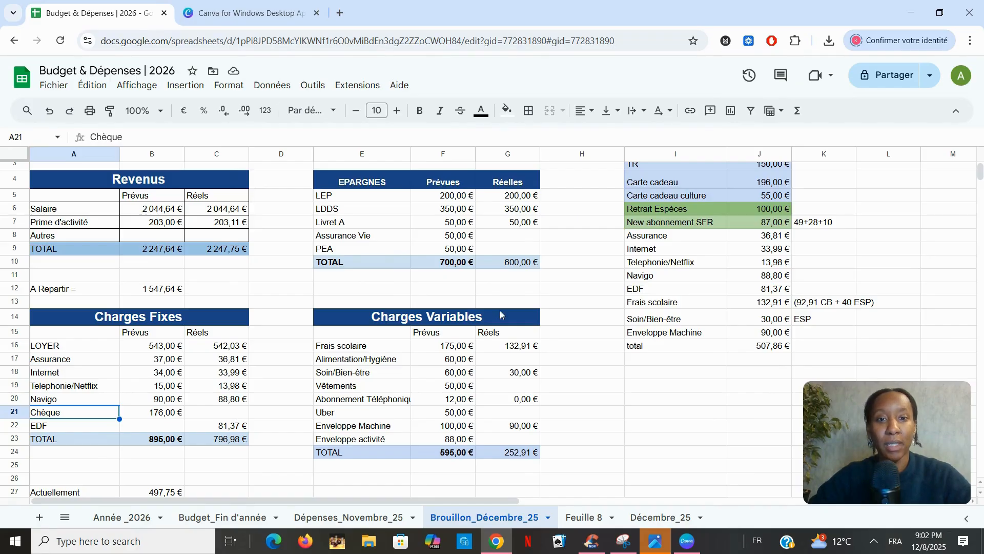
{"action": "scroll", "coordinate": [500, 310], "scroll_direction": "up", "scroll_amount": 1}
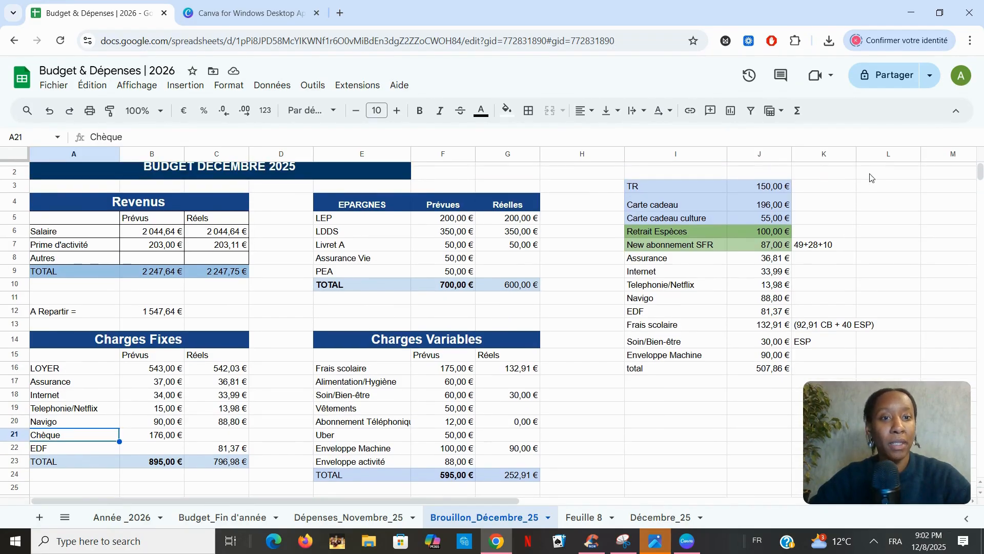
{"action": "scroll", "coordinate": [771, 237], "scroll_direction": "up", "scroll_amount": 1}
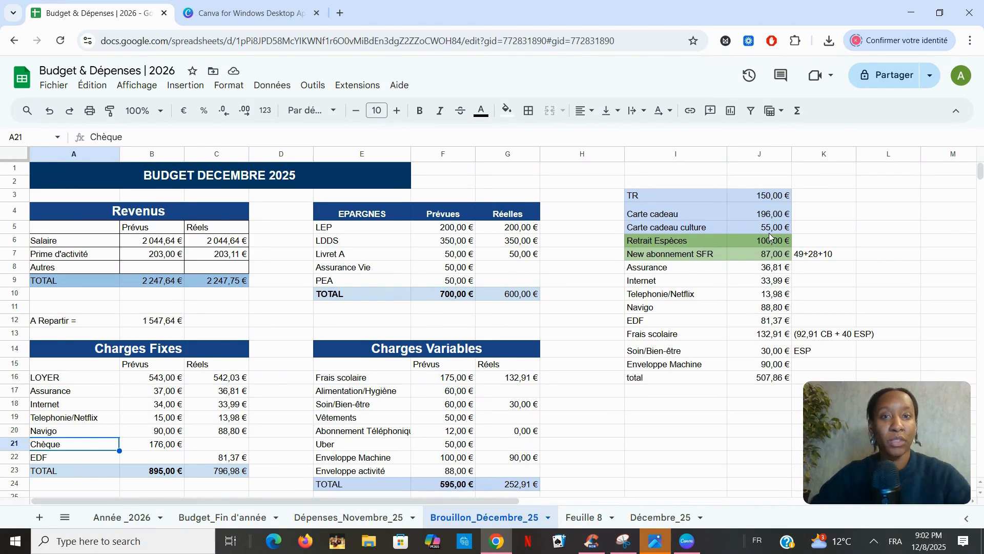